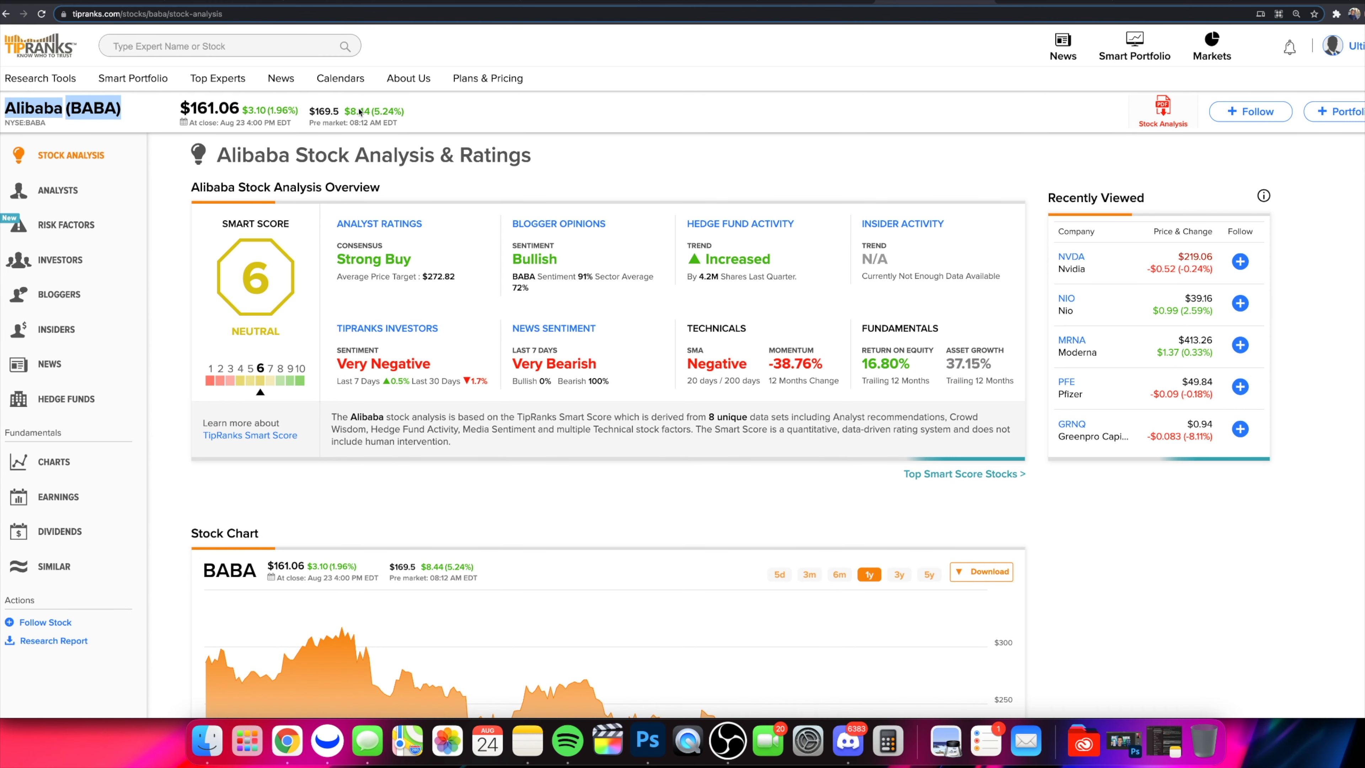
# - Scroll down the Alibaba (BABA) analysis page to the one-year stock chart ending at $161.06
pyautogui.scroll(-4, 451, 516)
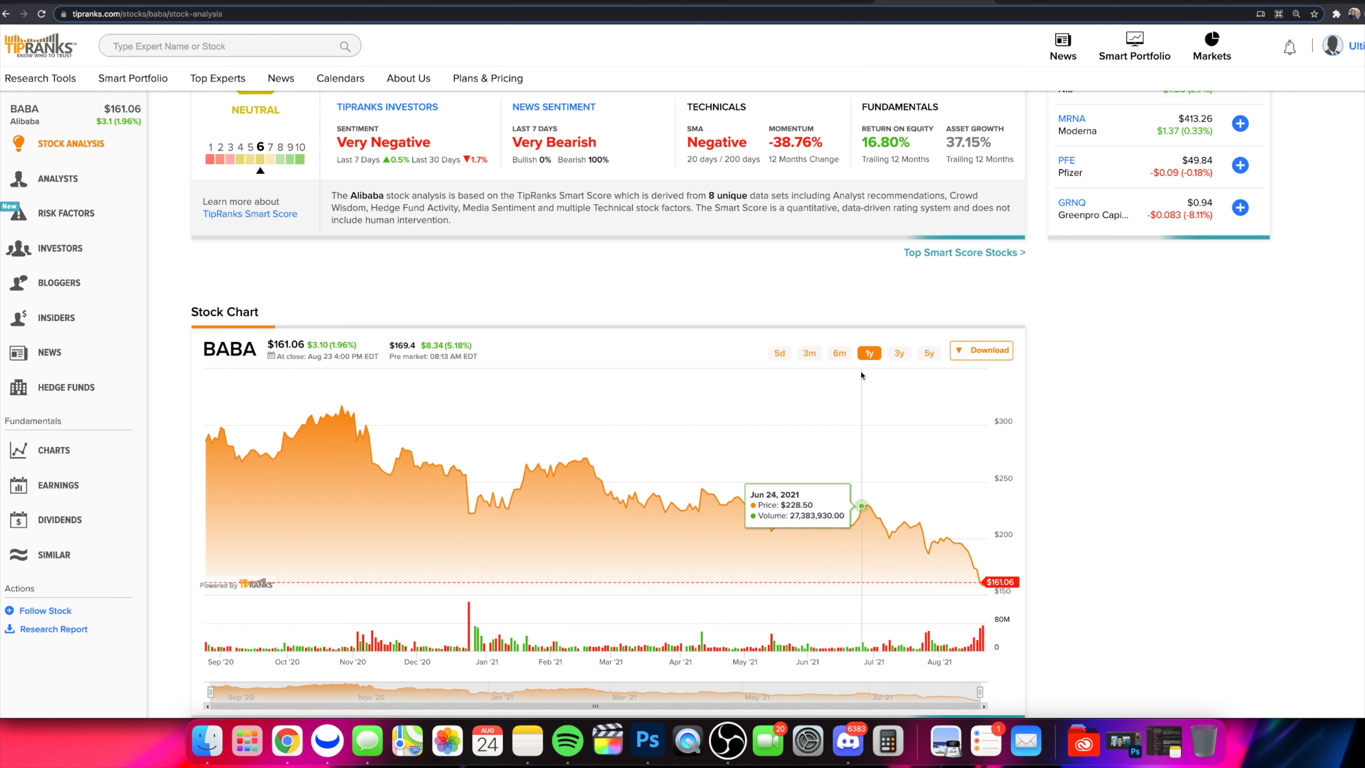
# - Set the BABA stock chart to the 3m range and return to the top of the page
pyautogui.click(808, 353)
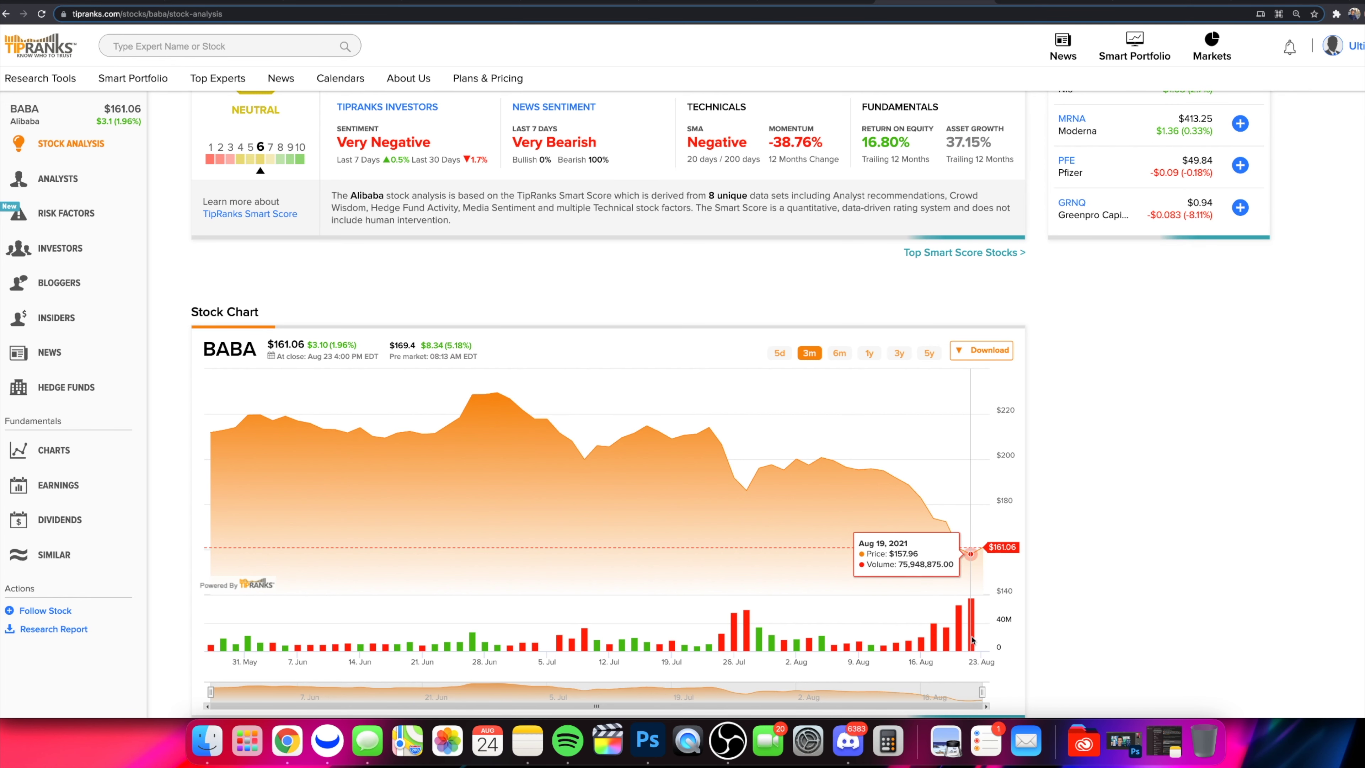
pyautogui.scroll(5, 555, 511)
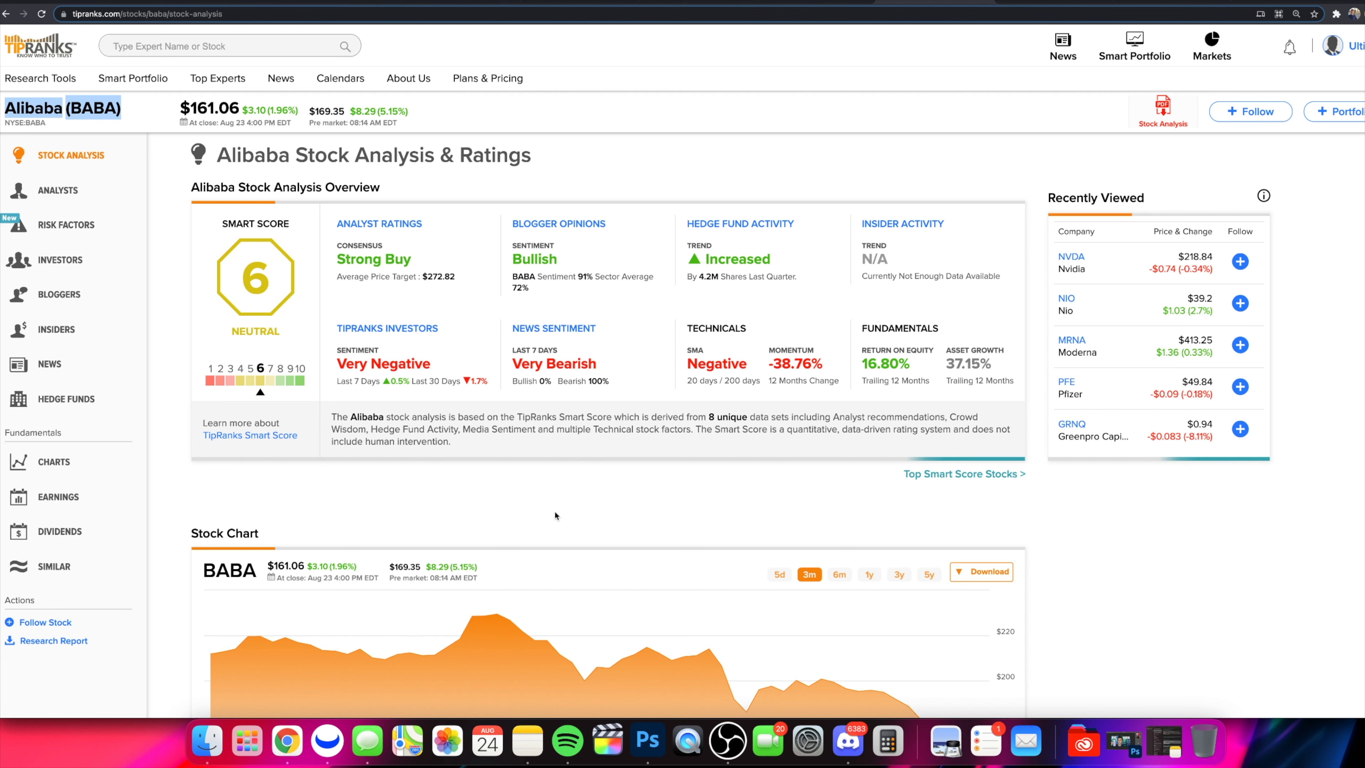
# - Clear the title selection and go to the BABA Analyst Ratings forecast page
pyautogui.click(581, 152)
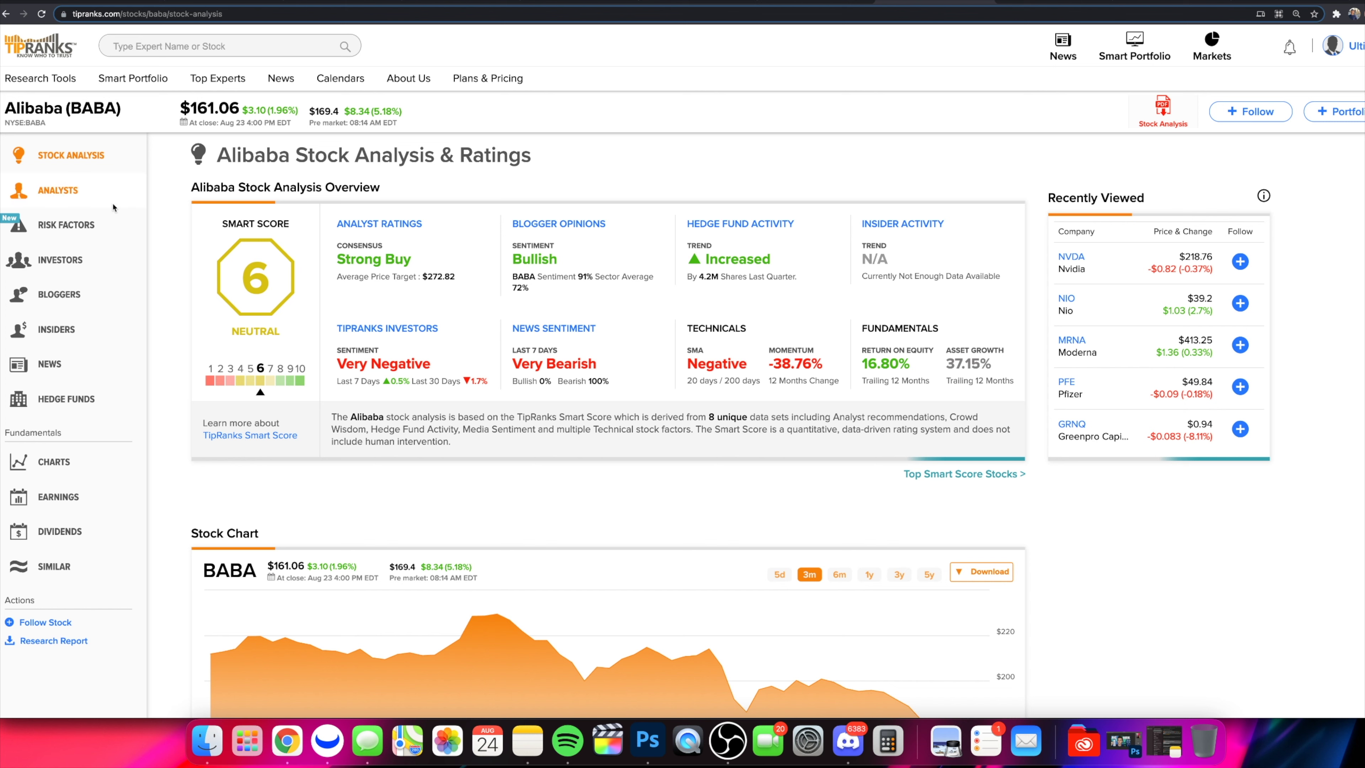
pyautogui.click(381, 237)
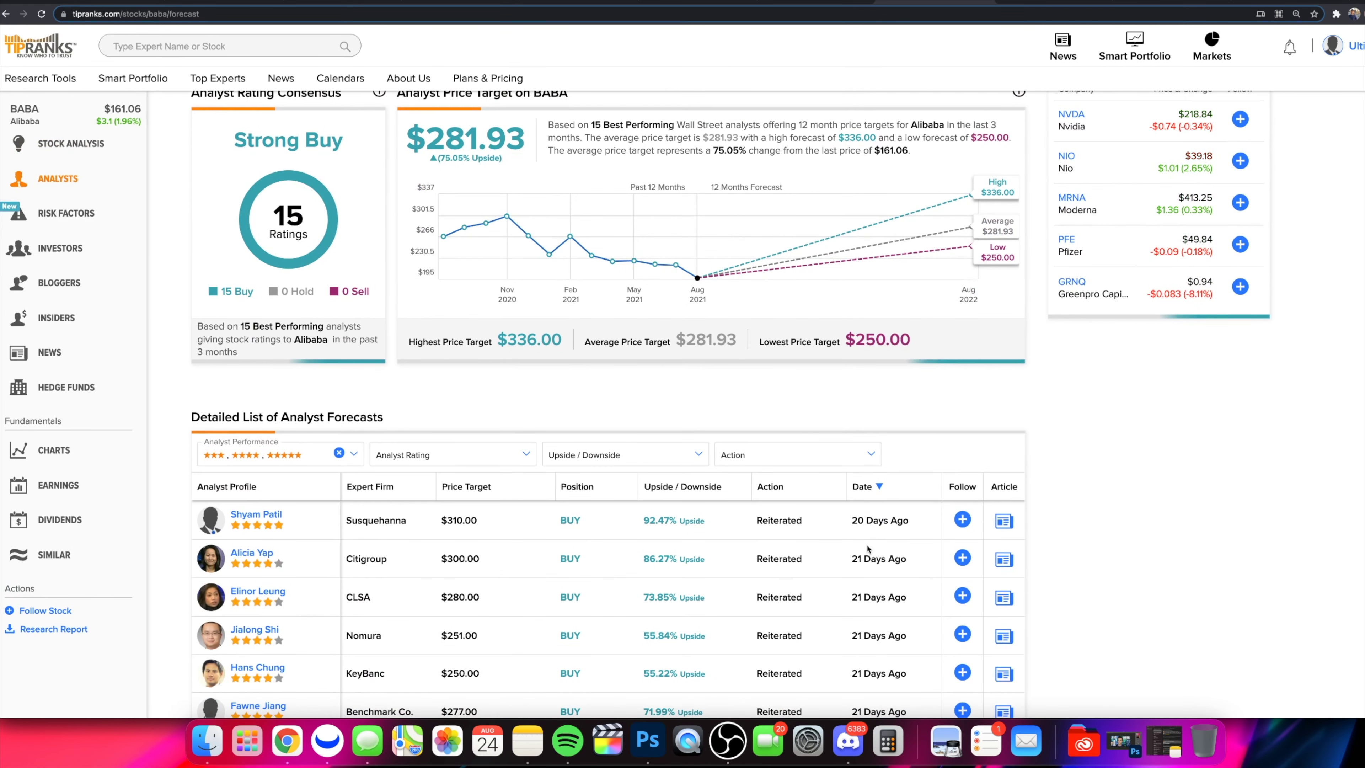
# - Highlight Oppenheimer's $300.00 target and the Susquehanna 92.47%, Citigroup 86.27%, CLSA 73.85% upsides
pyautogui.scroll(-5, 462, 561)
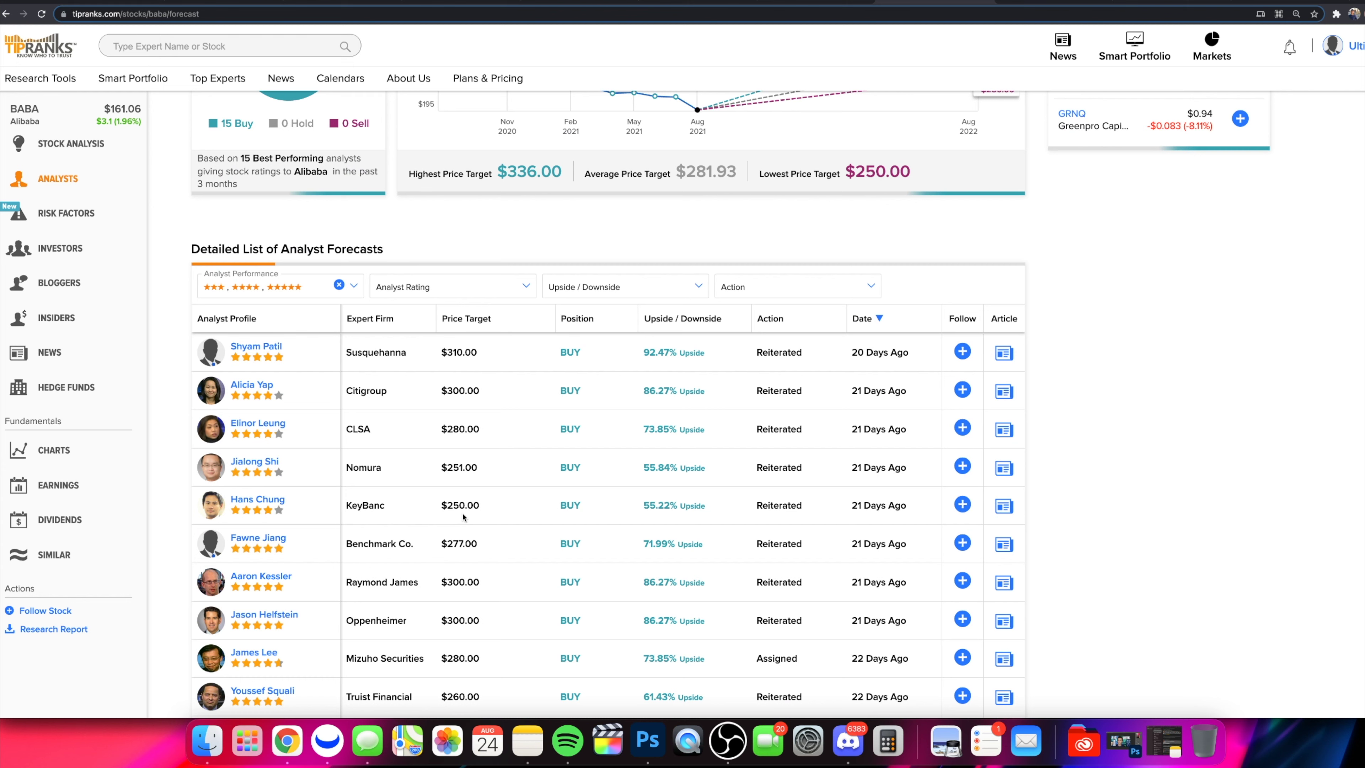
pyautogui.moveTo(476, 625); pyautogui.dragTo(434, 627)
pyautogui.click(547, 622)
pyautogui.doubleClick(647, 354)
pyautogui.moveTo(703, 395); pyautogui.dragTo(645, 395)
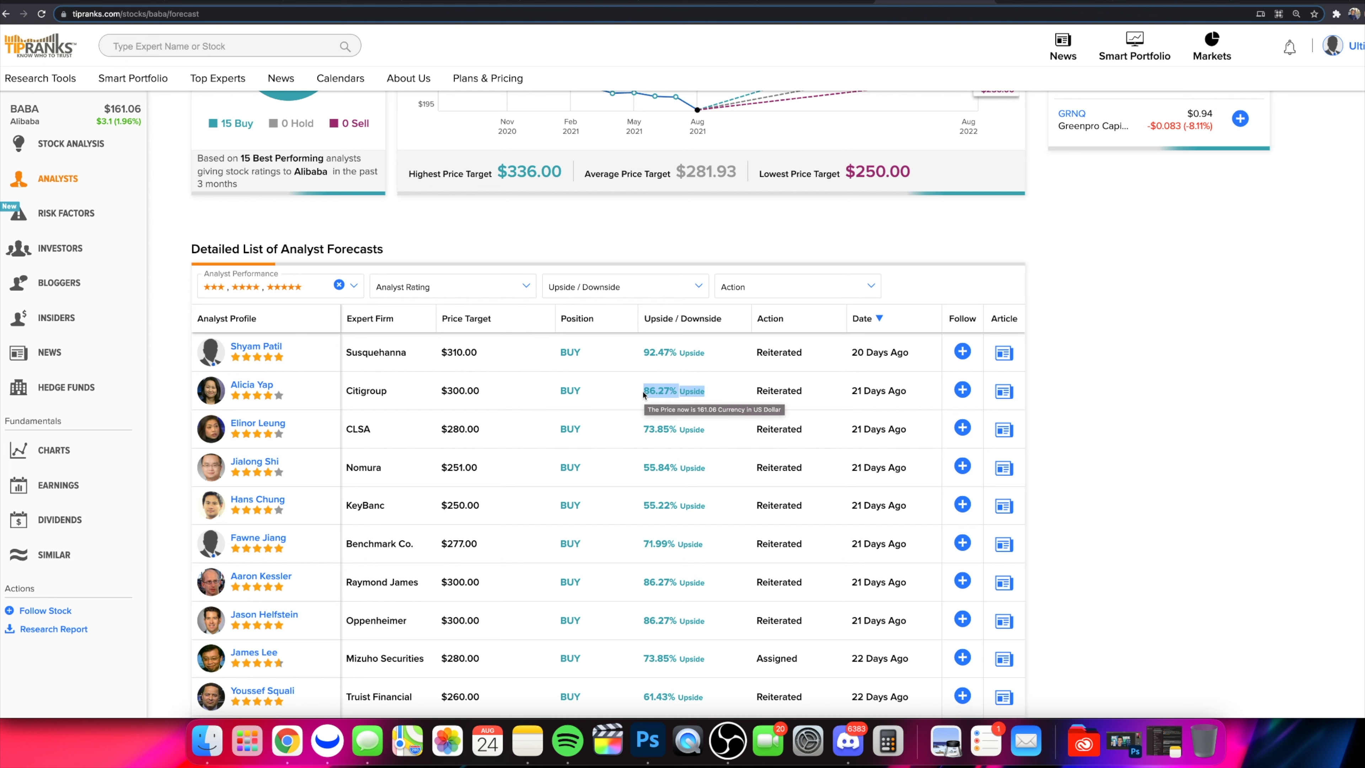
pyautogui.doubleClick(664, 430)
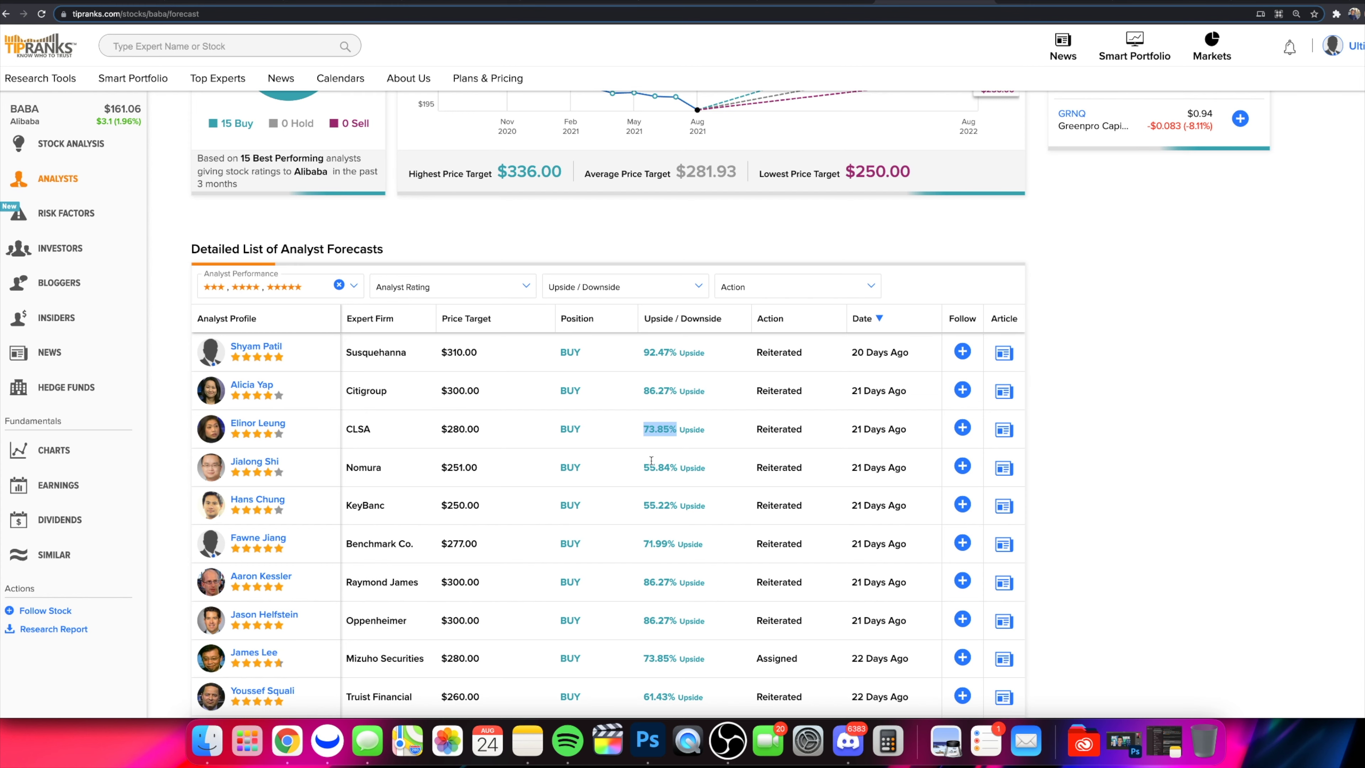
# - Review the average price target, then switch to the Investing.com article on Chinese stocks bouncing
pyautogui.scroll(5, 651, 460)
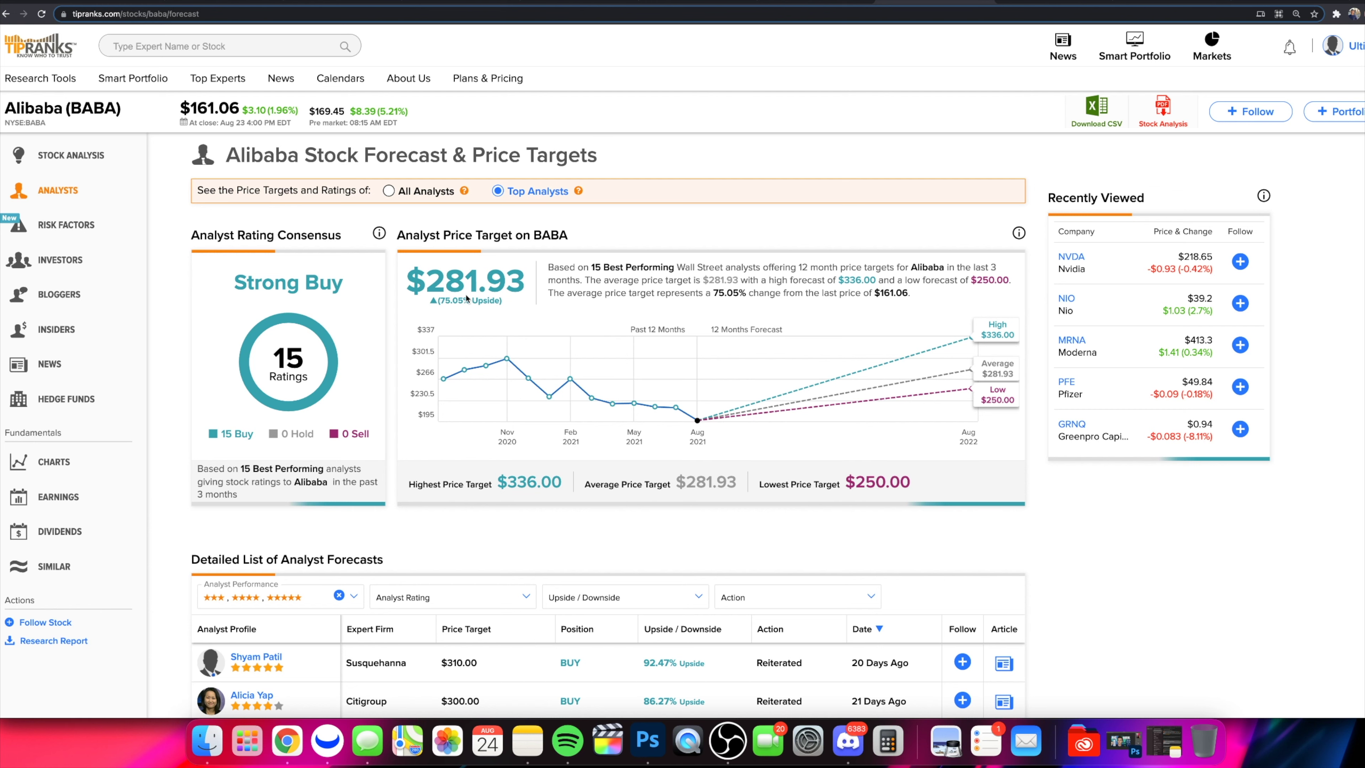
pyautogui.moveTo(466, 299)
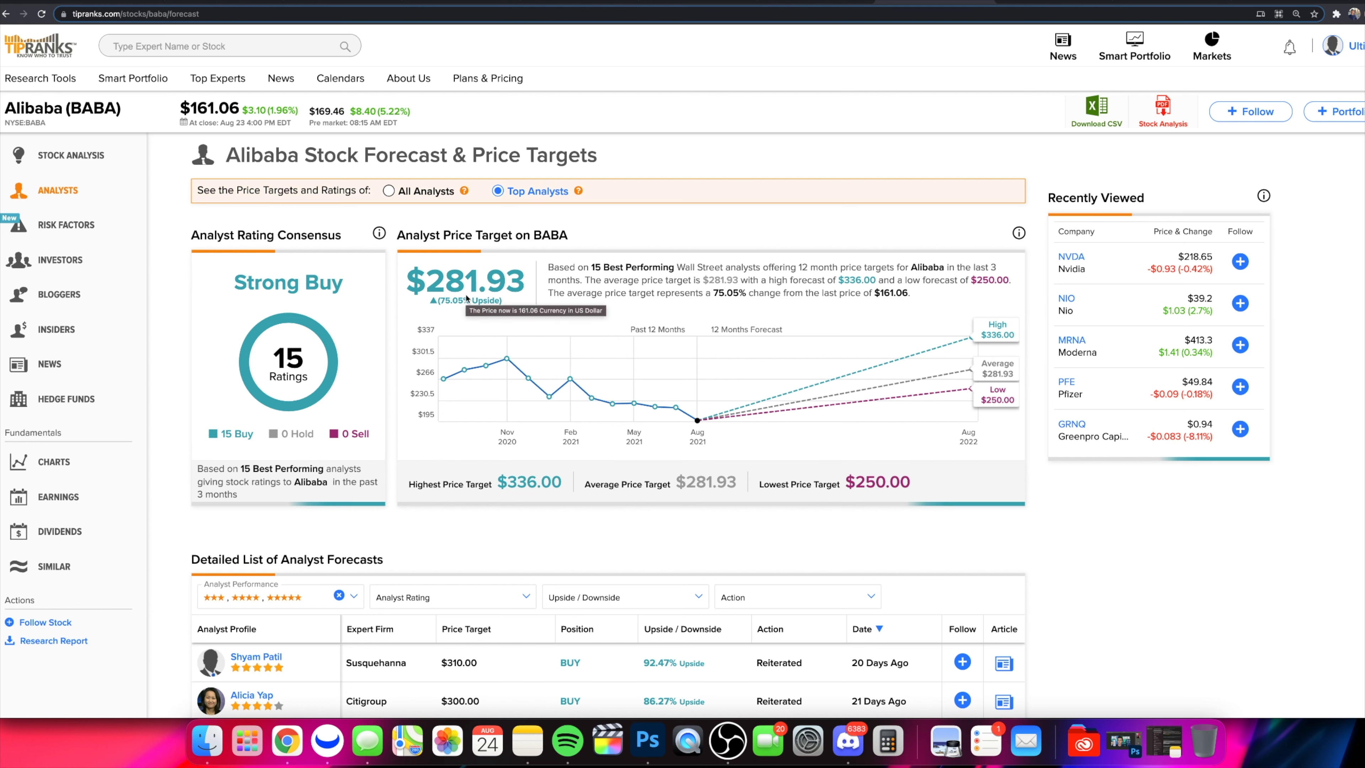
pyautogui.moveTo(452, 383)
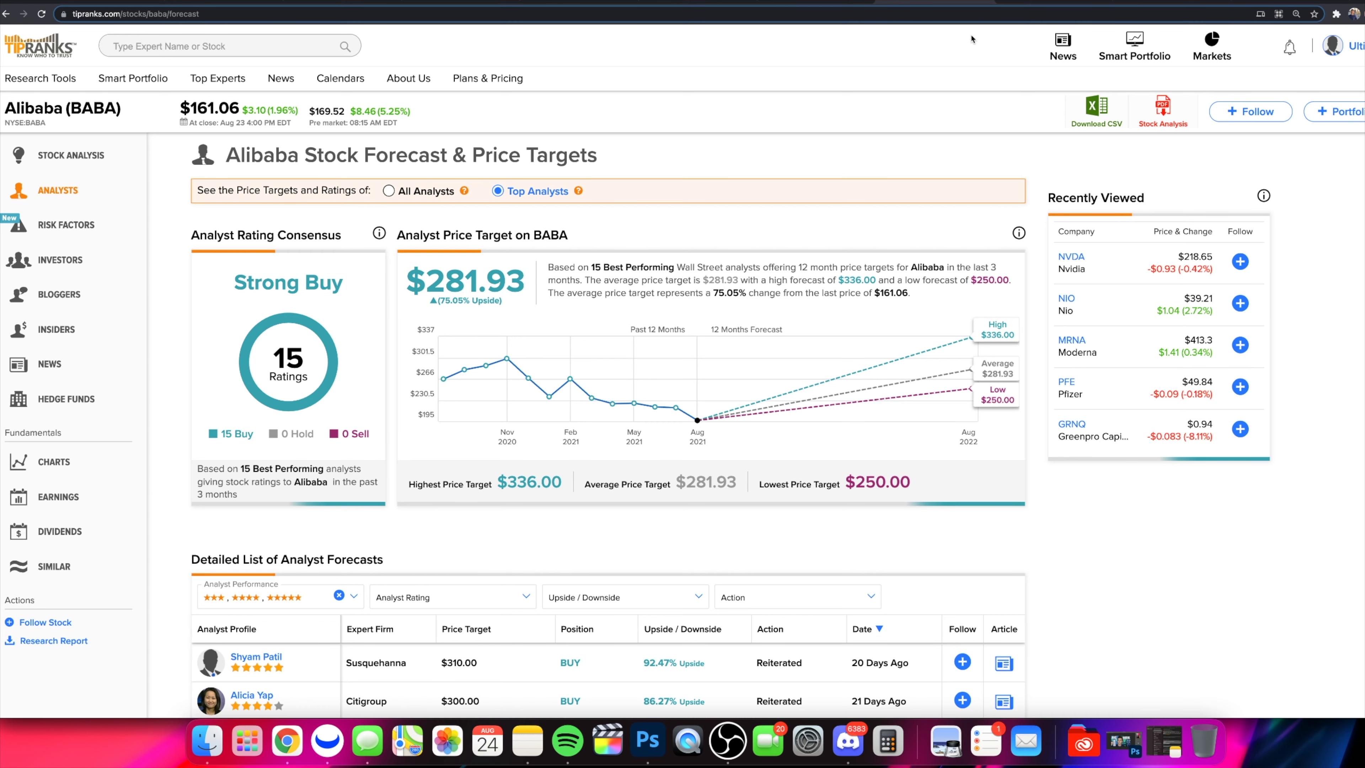
pyautogui.click(1032, 2)
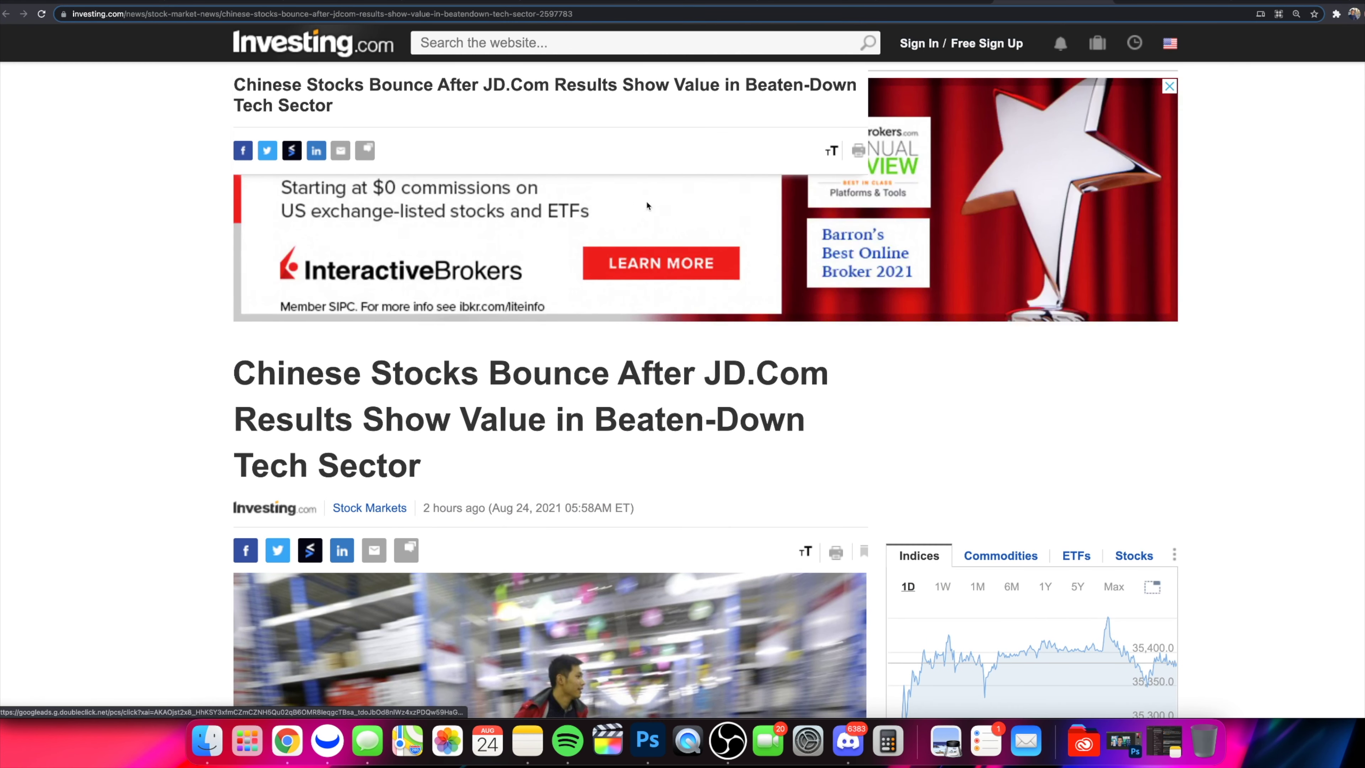
# - Close the advertisement above the Investing.com article and highlight its headline
pyautogui.click(1169, 86)
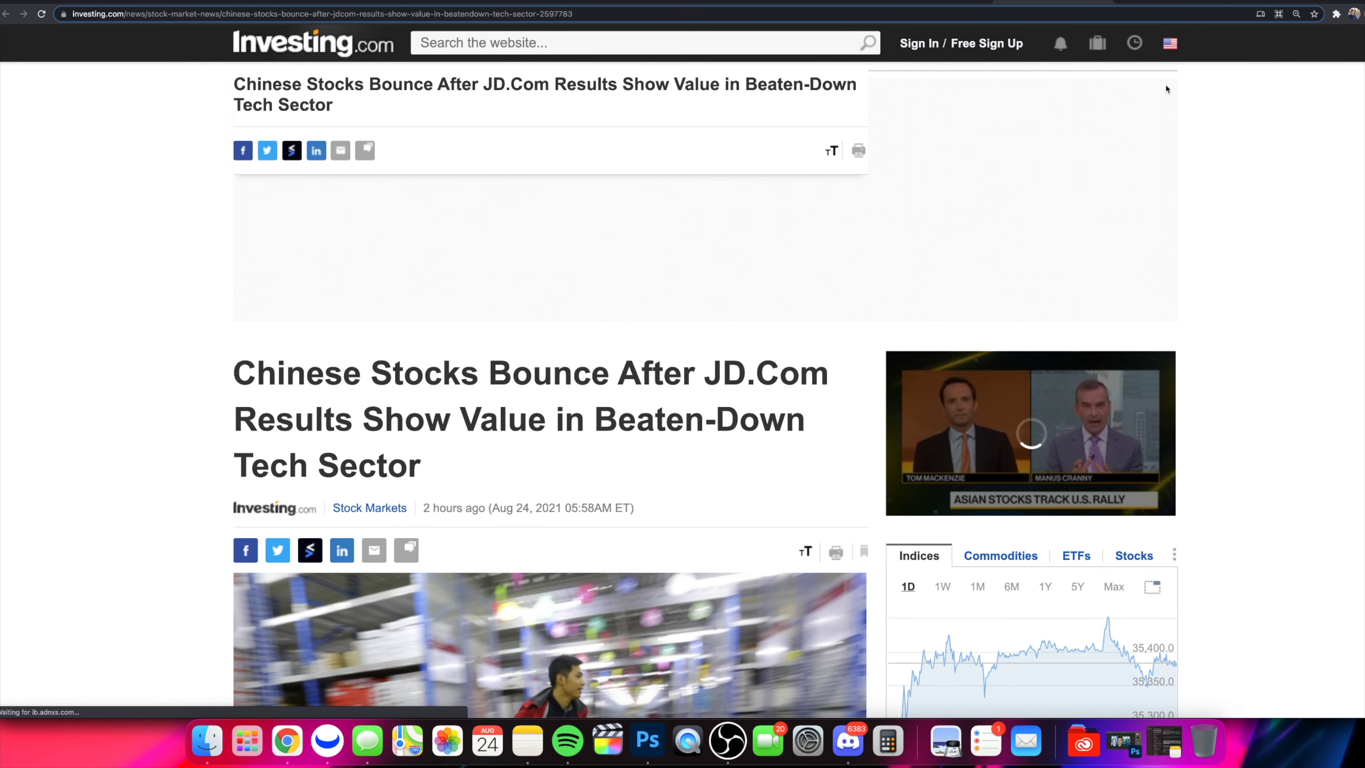
pyautogui.scroll(-2, 630, 231)
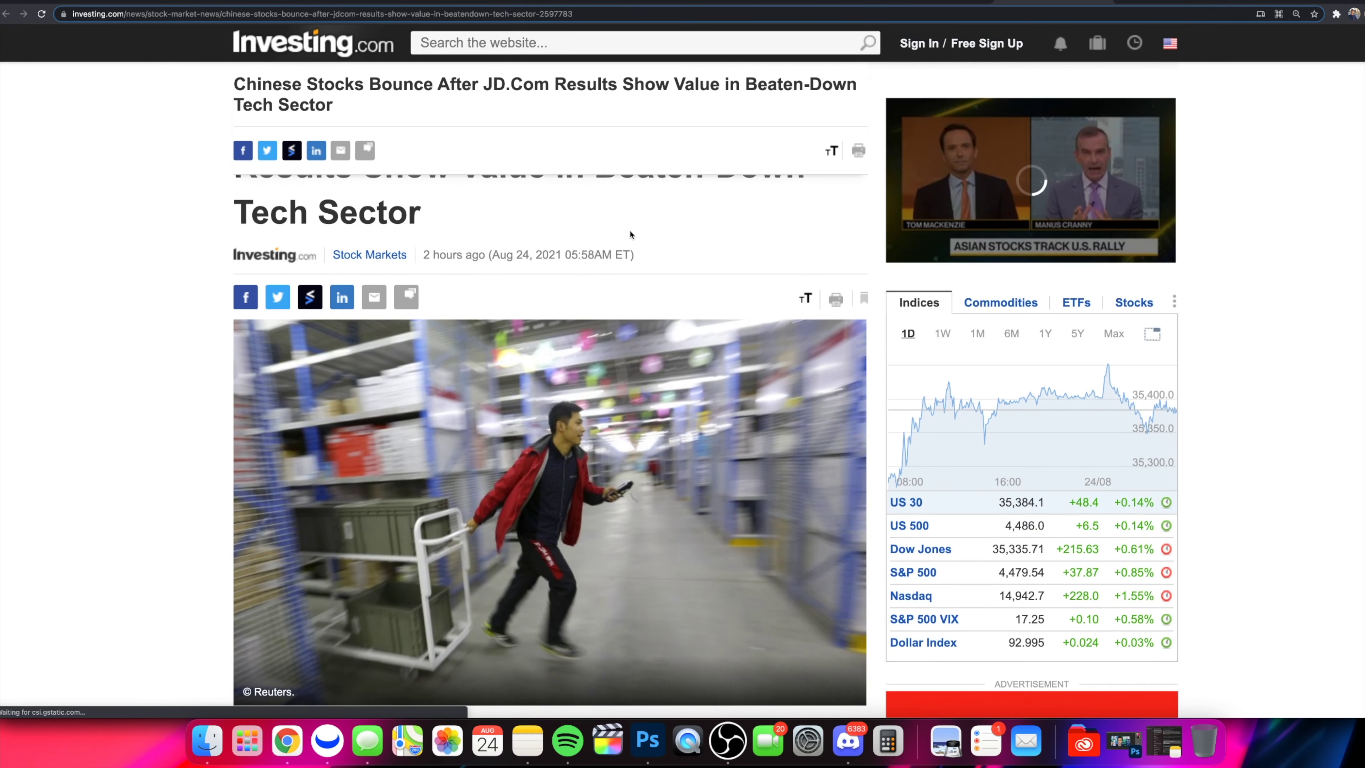
pyautogui.moveTo(561, 245); pyautogui.dragTo(617, 221)
pyautogui.click(408, 271)
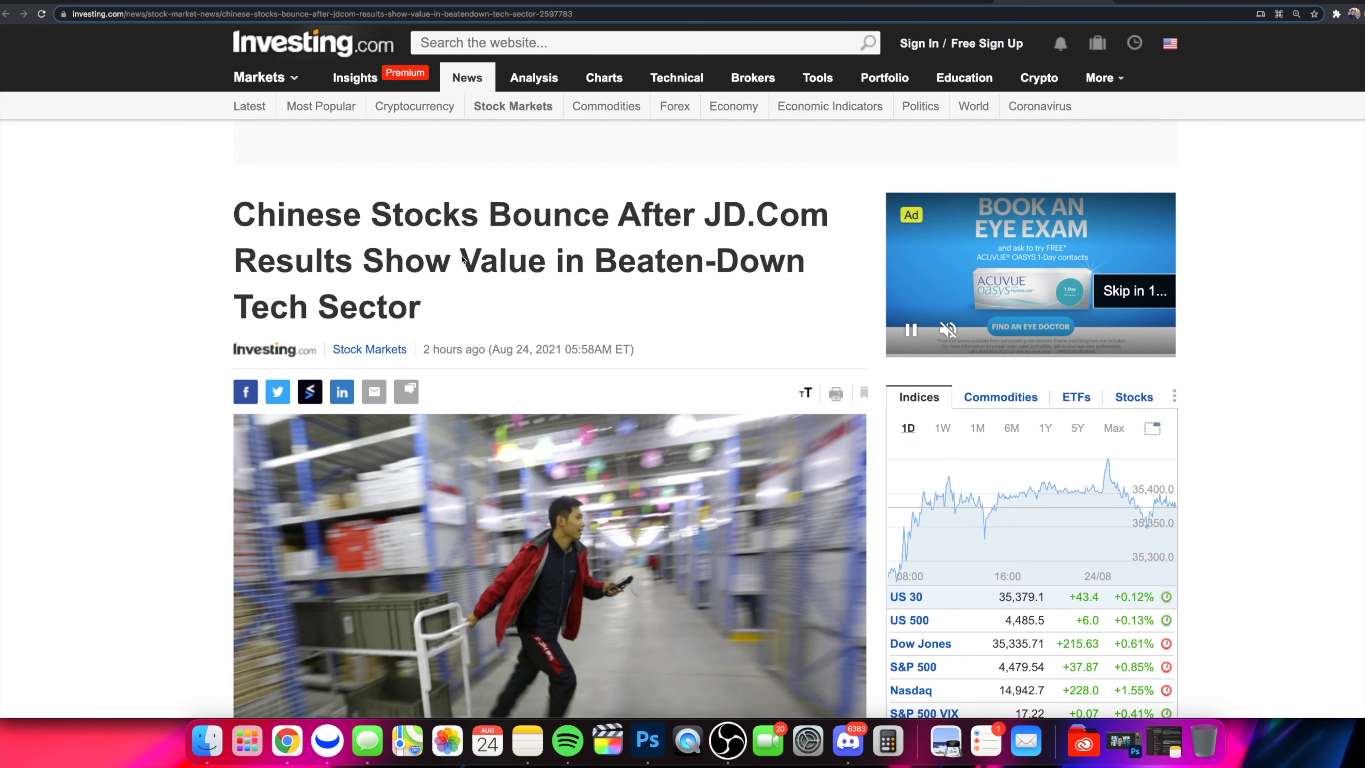
# - Close the floating Bloomberg video and read down to the Ark Invest paragraph
pyautogui.scroll(-10, 461, 257)
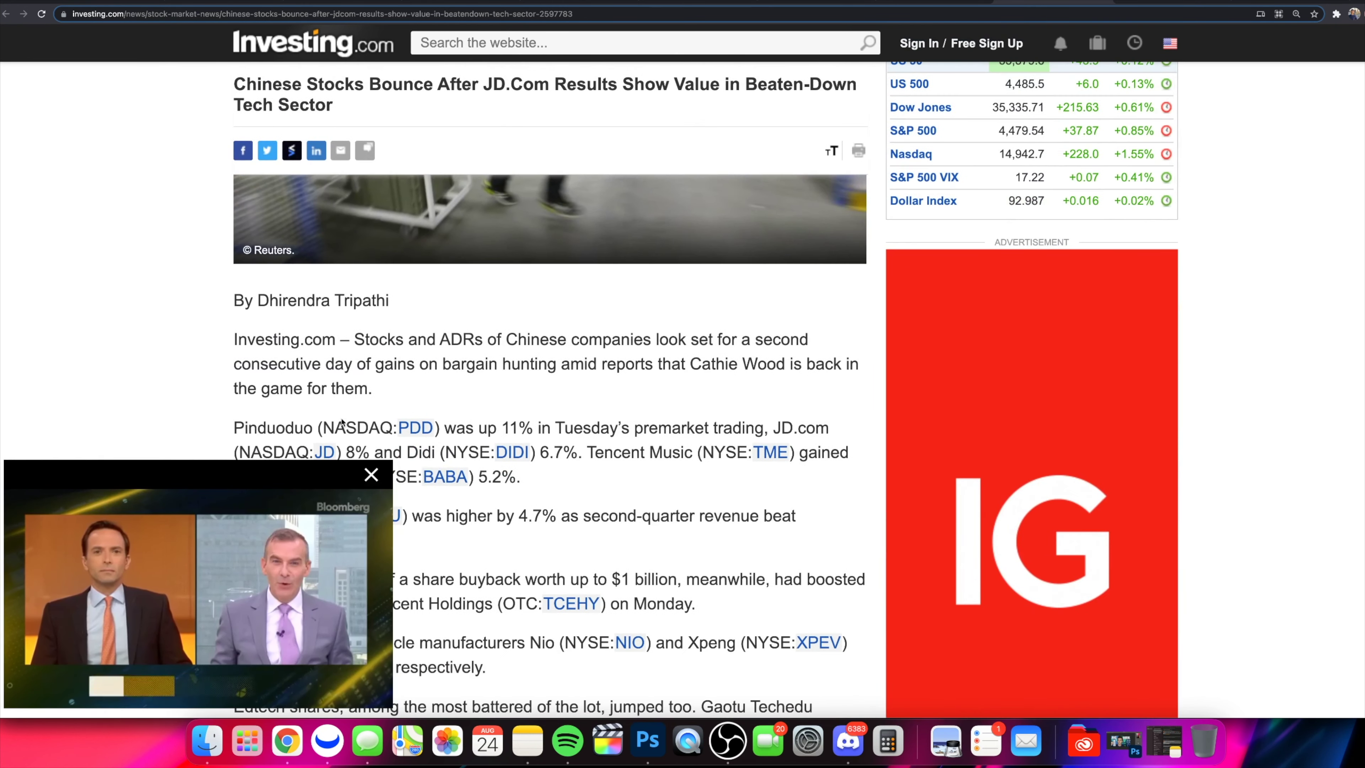
pyautogui.click(371, 475)
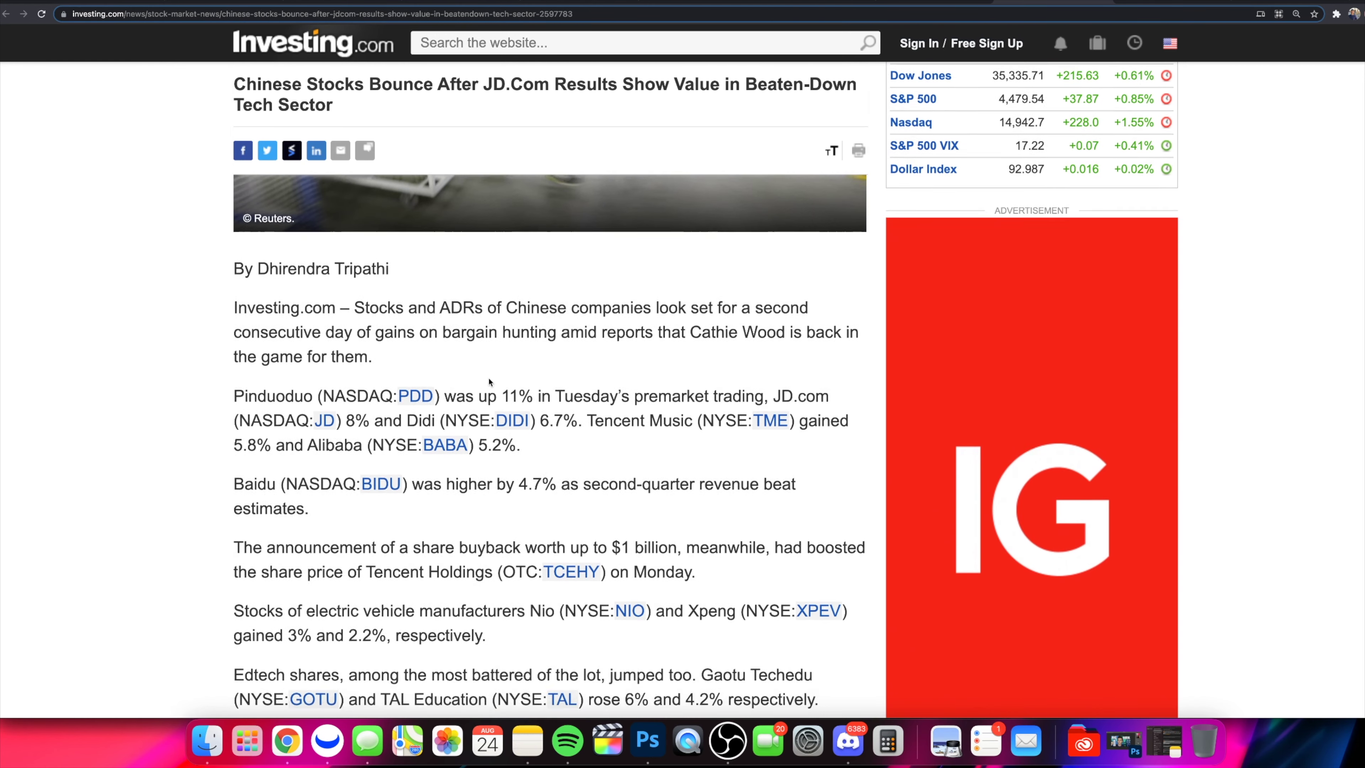
pyautogui.scroll(-1, 500, 393)
pyautogui.scroll(-2, 491, 387)
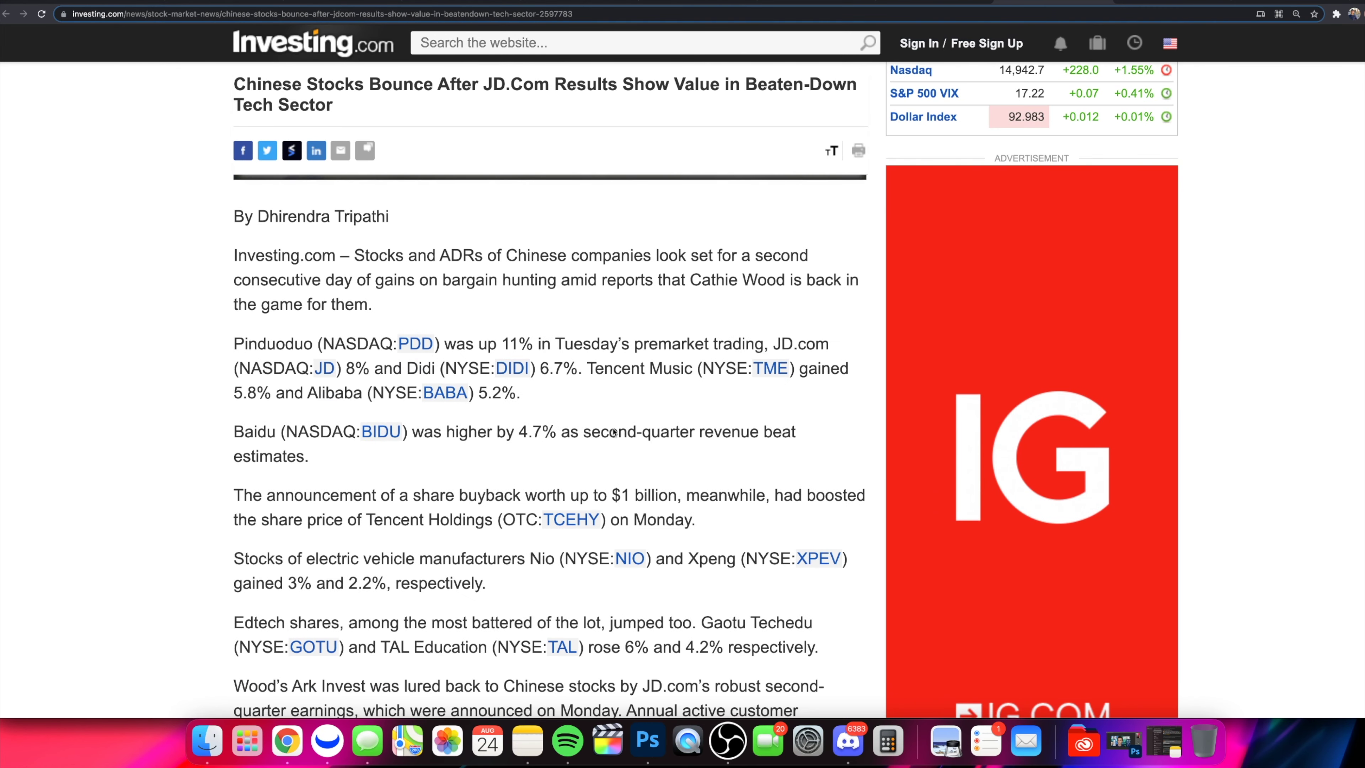
pyautogui.scroll(-2, 602, 438)
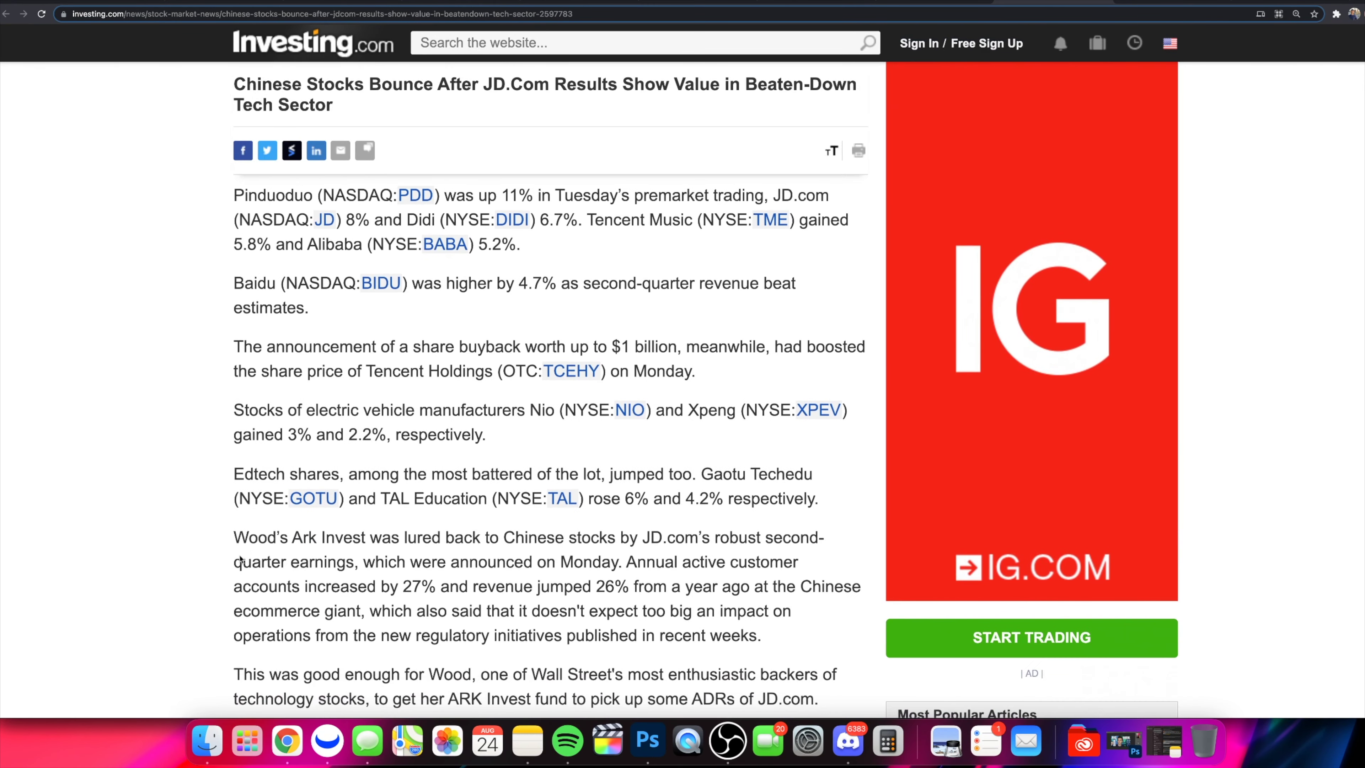
pyautogui.moveTo(235, 540); pyautogui.dragTo(344, 540)
pyautogui.moveTo(463, 537); pyautogui.dragTo(472, 537)
# - Switch to the Yahoo Finance Benzinga Alibaba rebound article and scroll through its body
pyautogui.hotkey('ctrl', 'Tab')
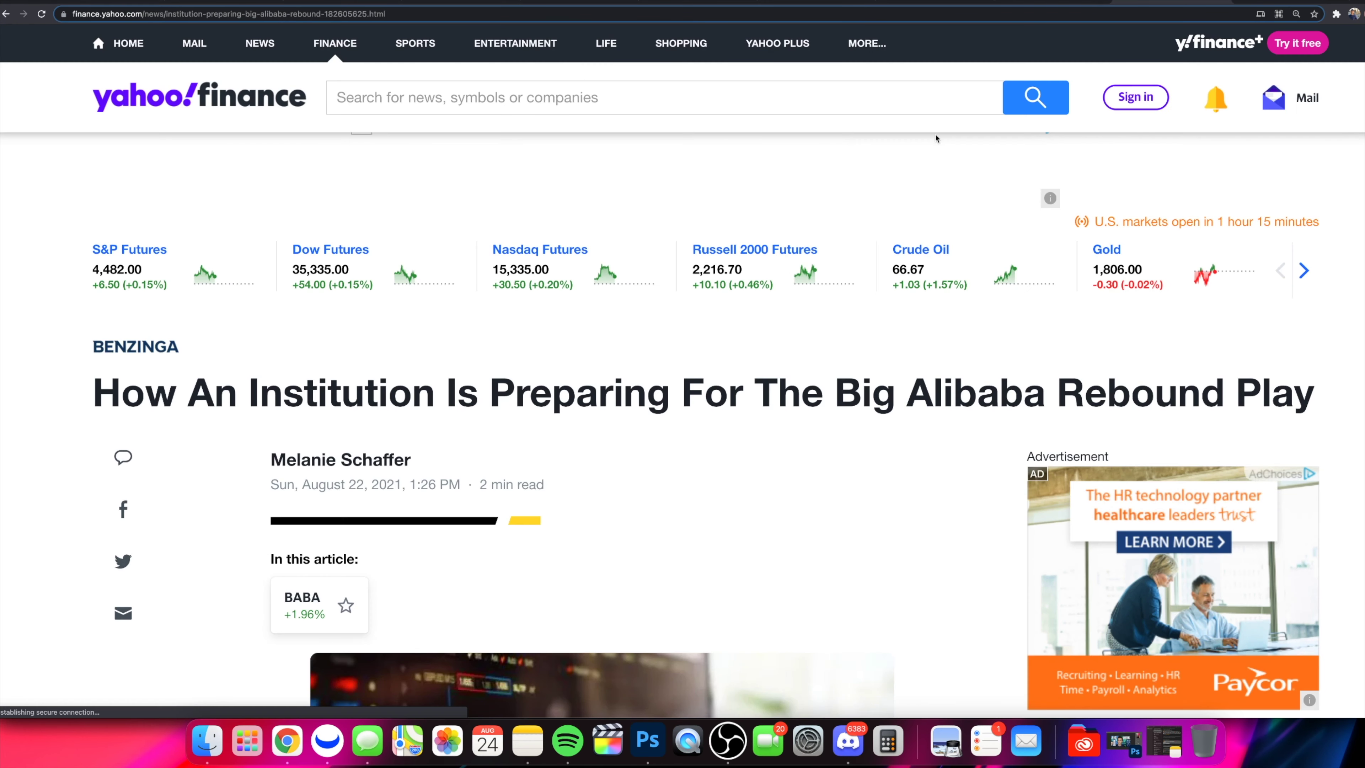
pyautogui.scroll(-2, 717, 478)
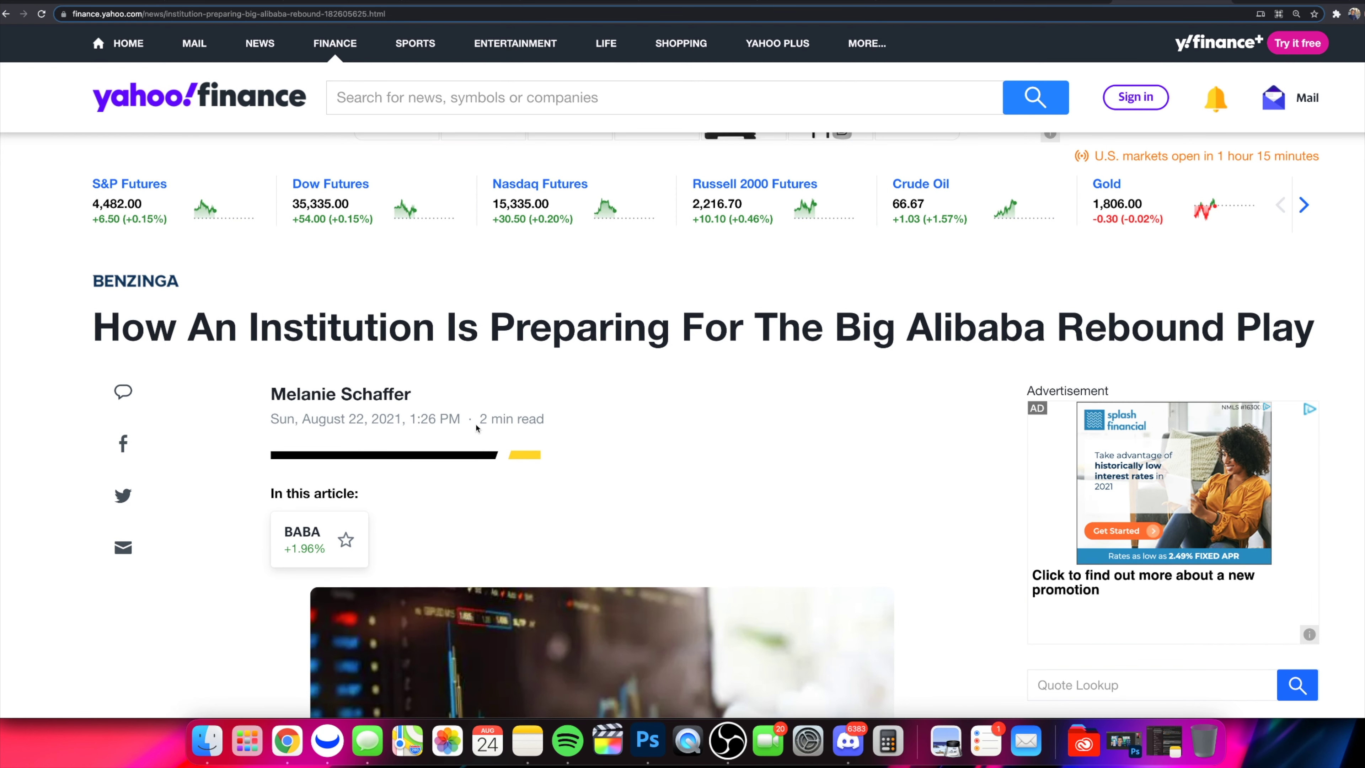
pyautogui.scroll(-6, 476, 428)
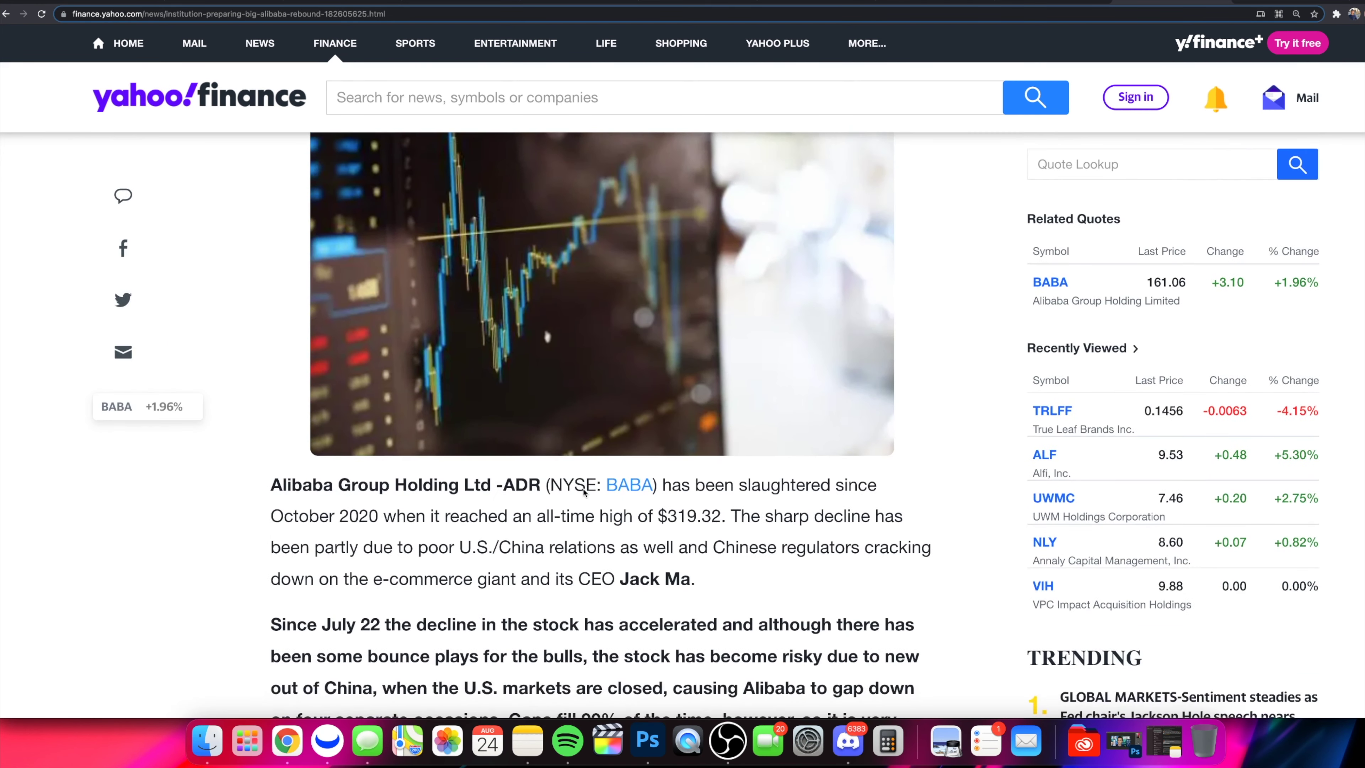
pyautogui.scroll(4, 585, 492)
pyautogui.scroll(-6, 583, 494)
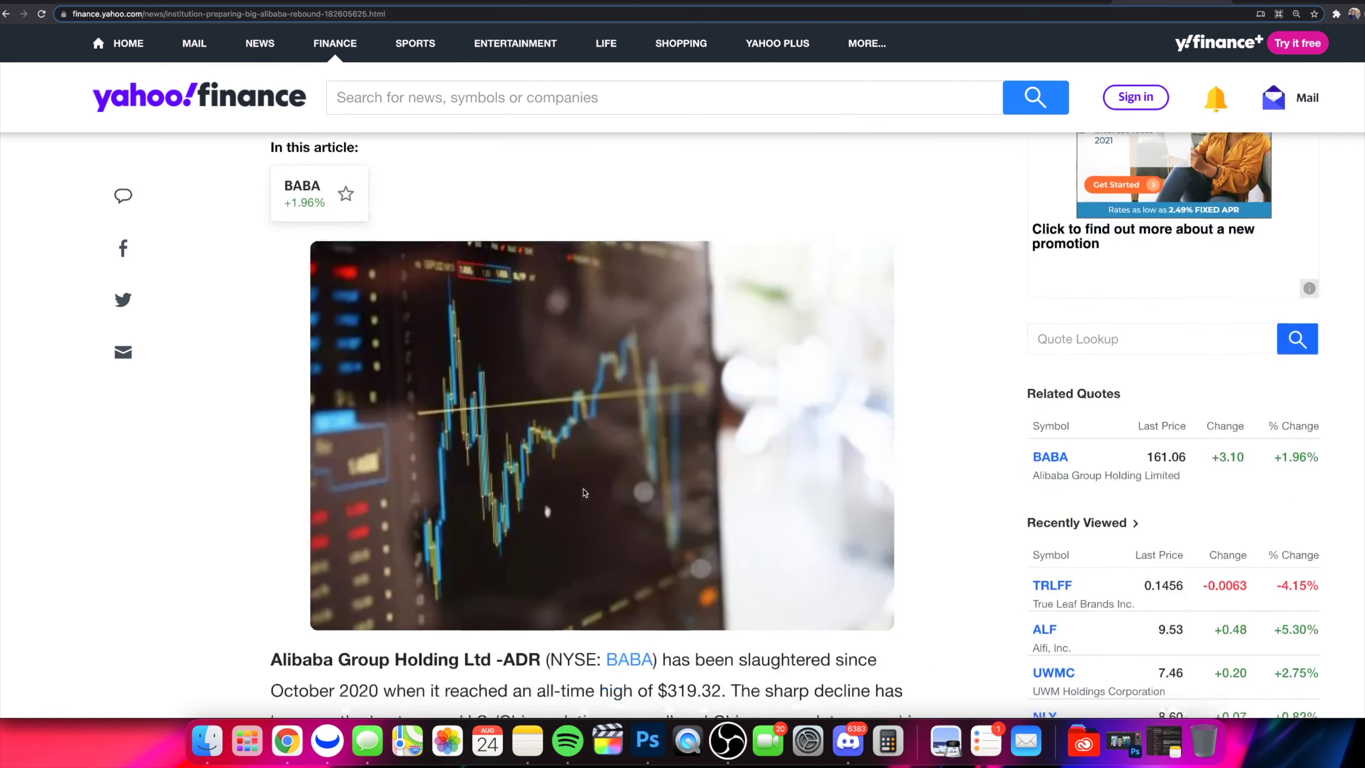
pyautogui.scroll(-2, 580, 494)
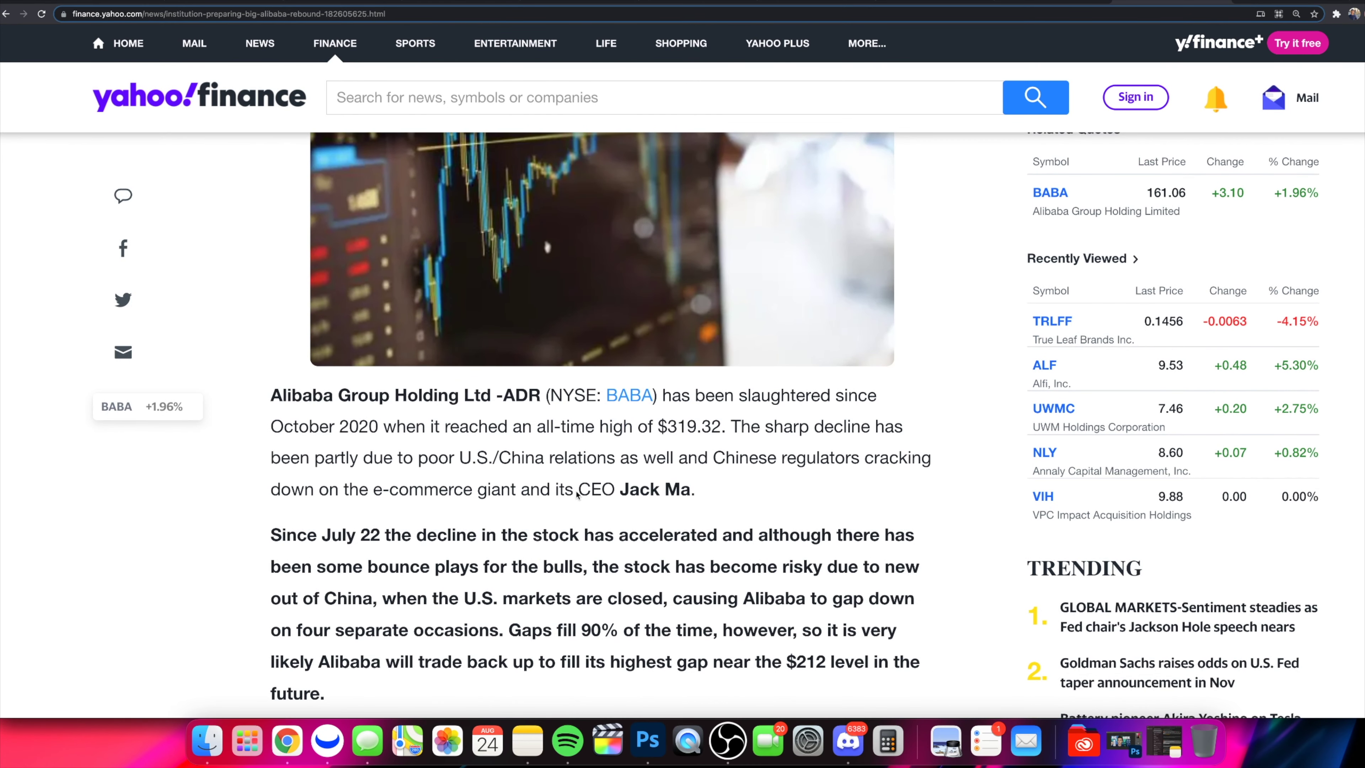
pyautogui.scroll(-5, 577, 494)
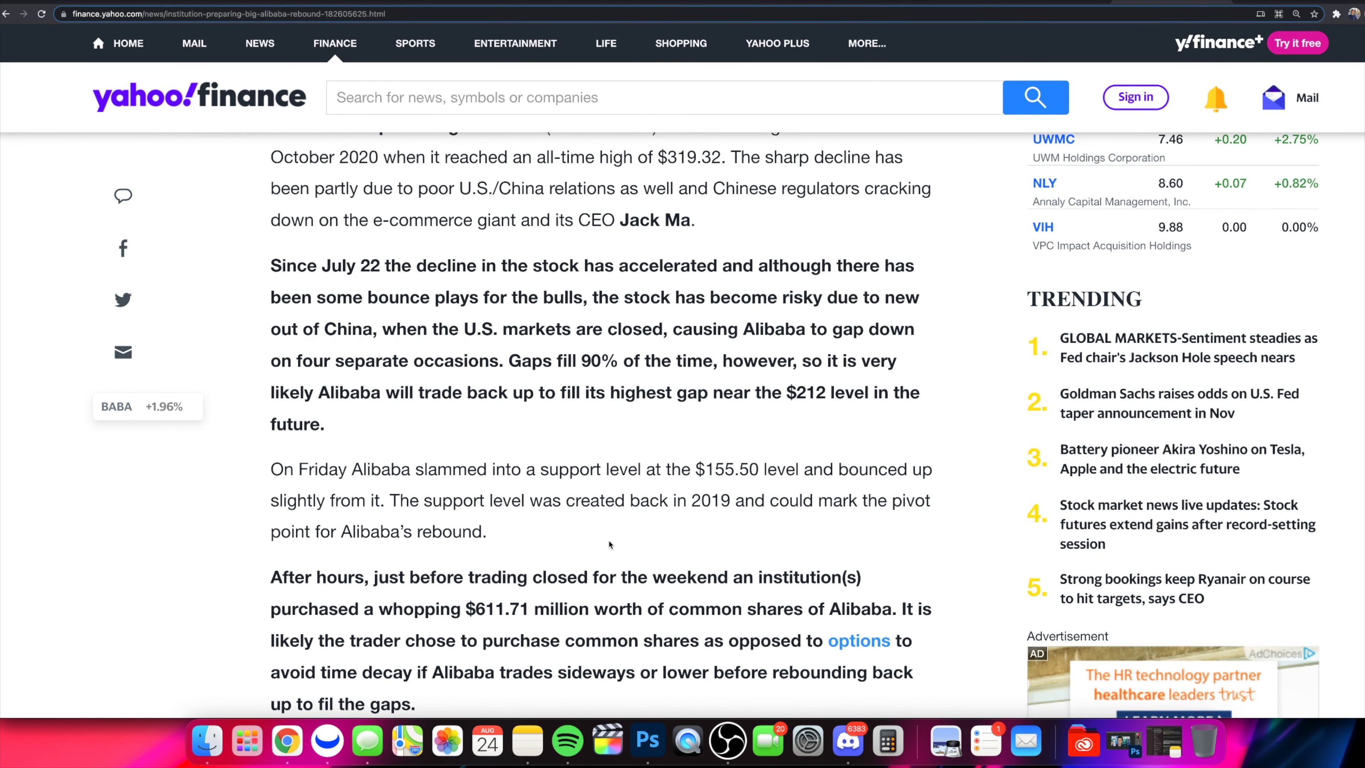
pyautogui.scroll(-2, 610, 544)
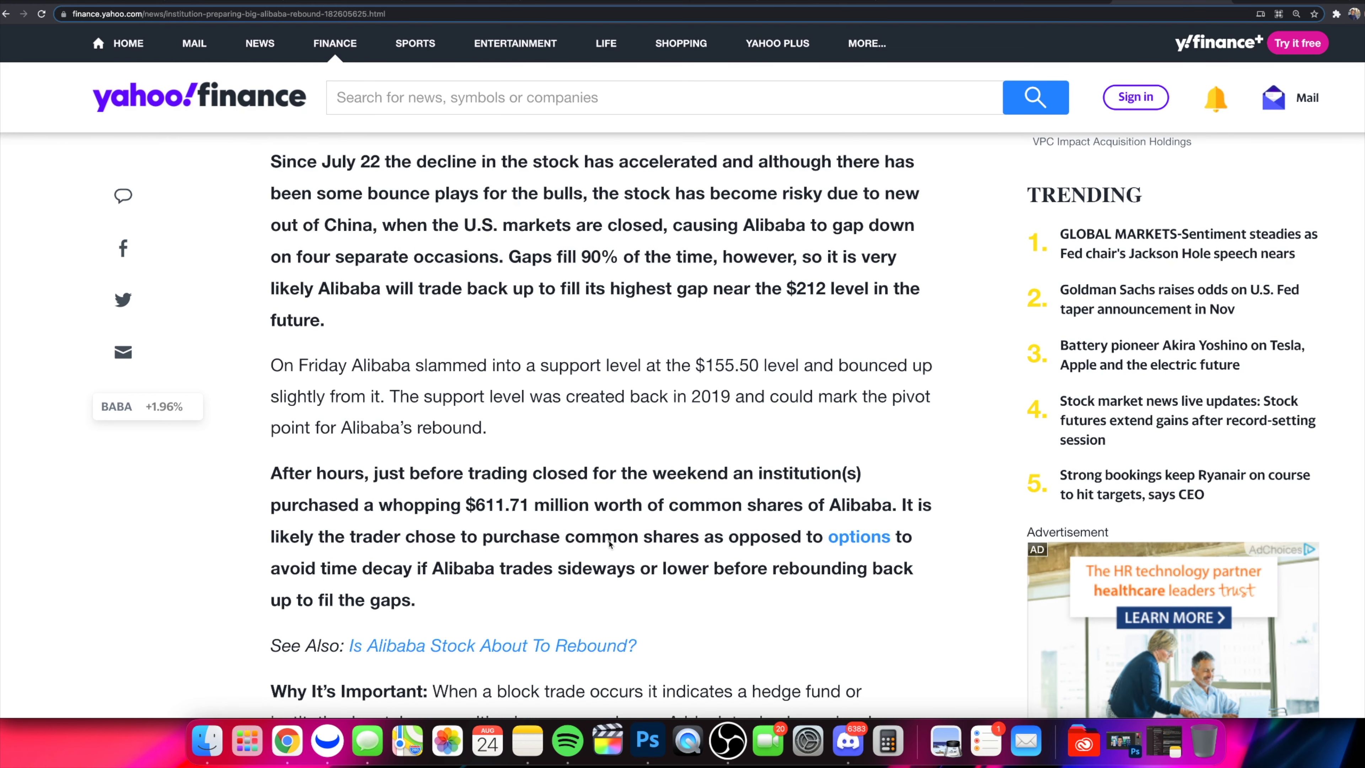
# - Return to the article headline and BABA card, then bring the Webull chart forward
pyautogui.scroll(10, 609, 543)
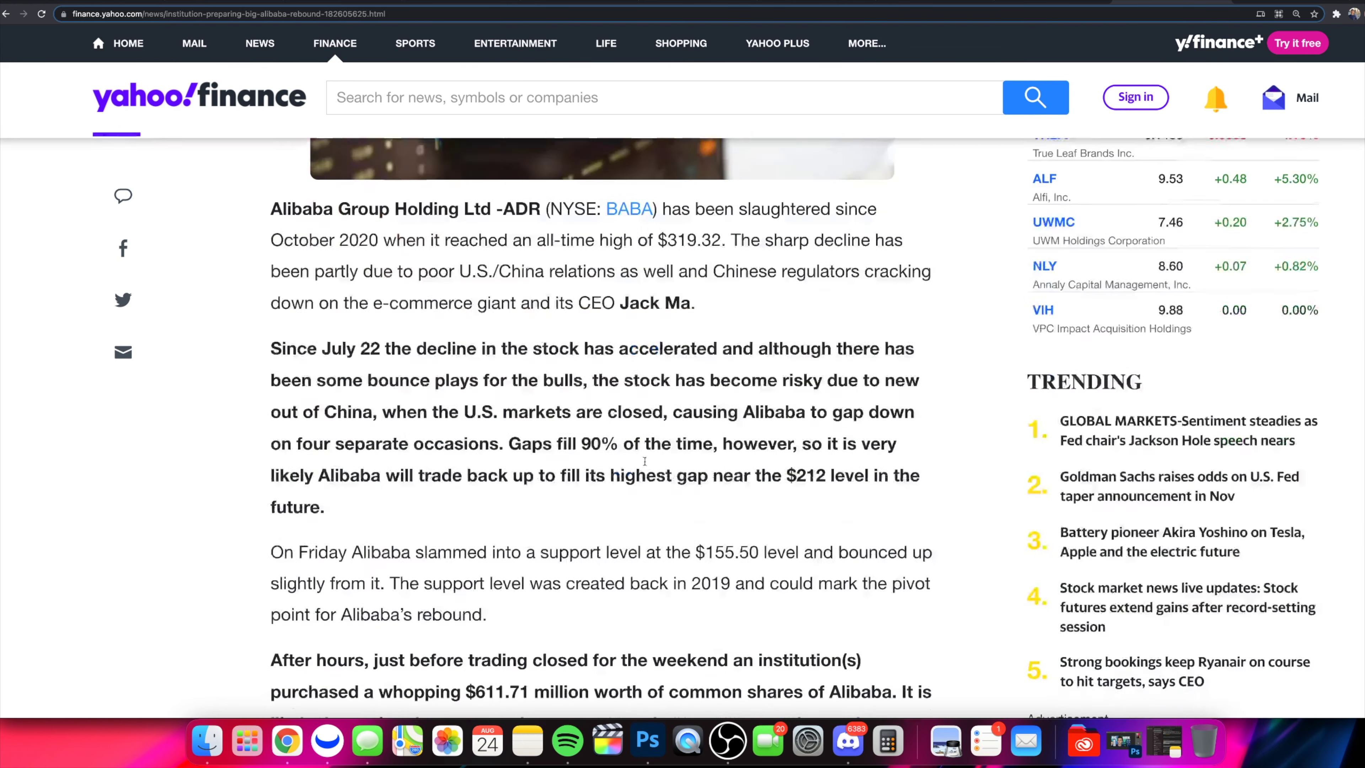
pyautogui.scroll(6, 645, 465)
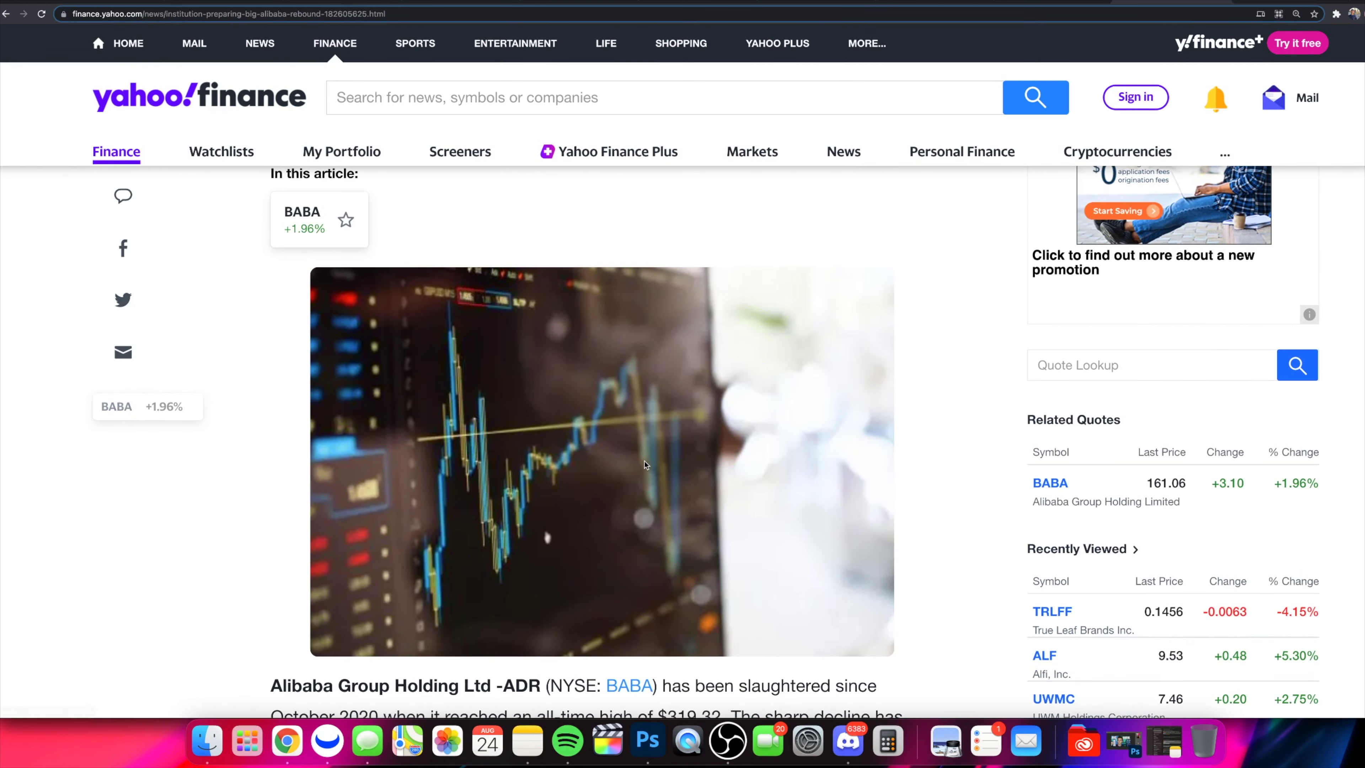
pyautogui.scroll(1, 644, 465)
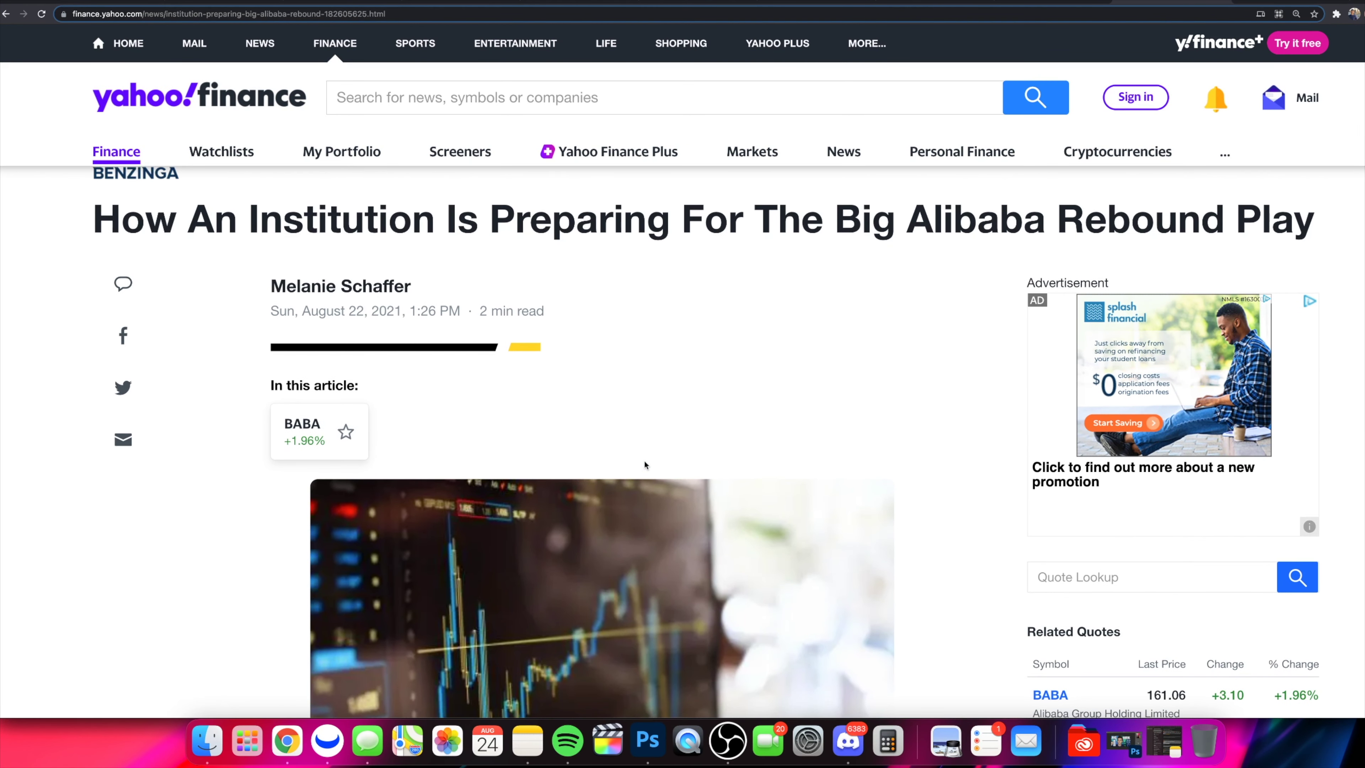
pyautogui.scroll(1, 631, 486)
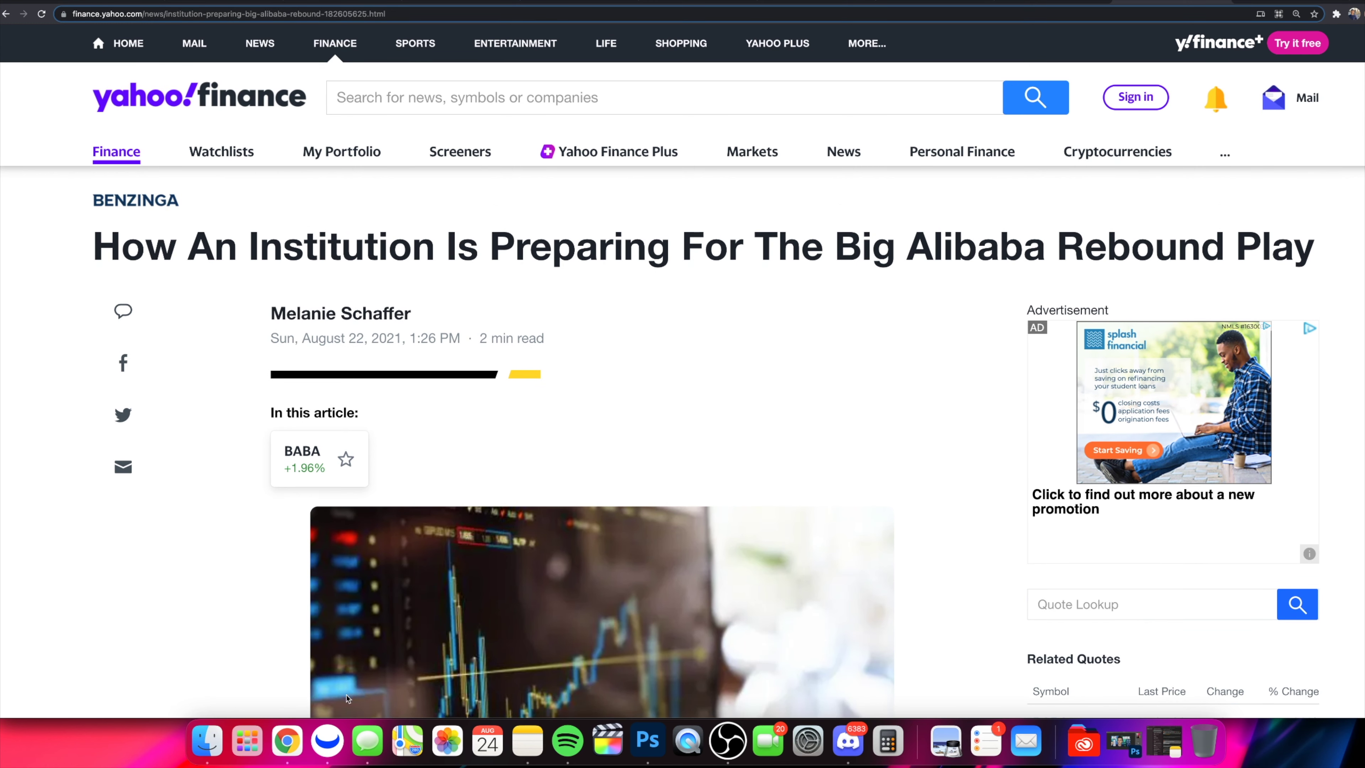
pyautogui.click(327, 740)
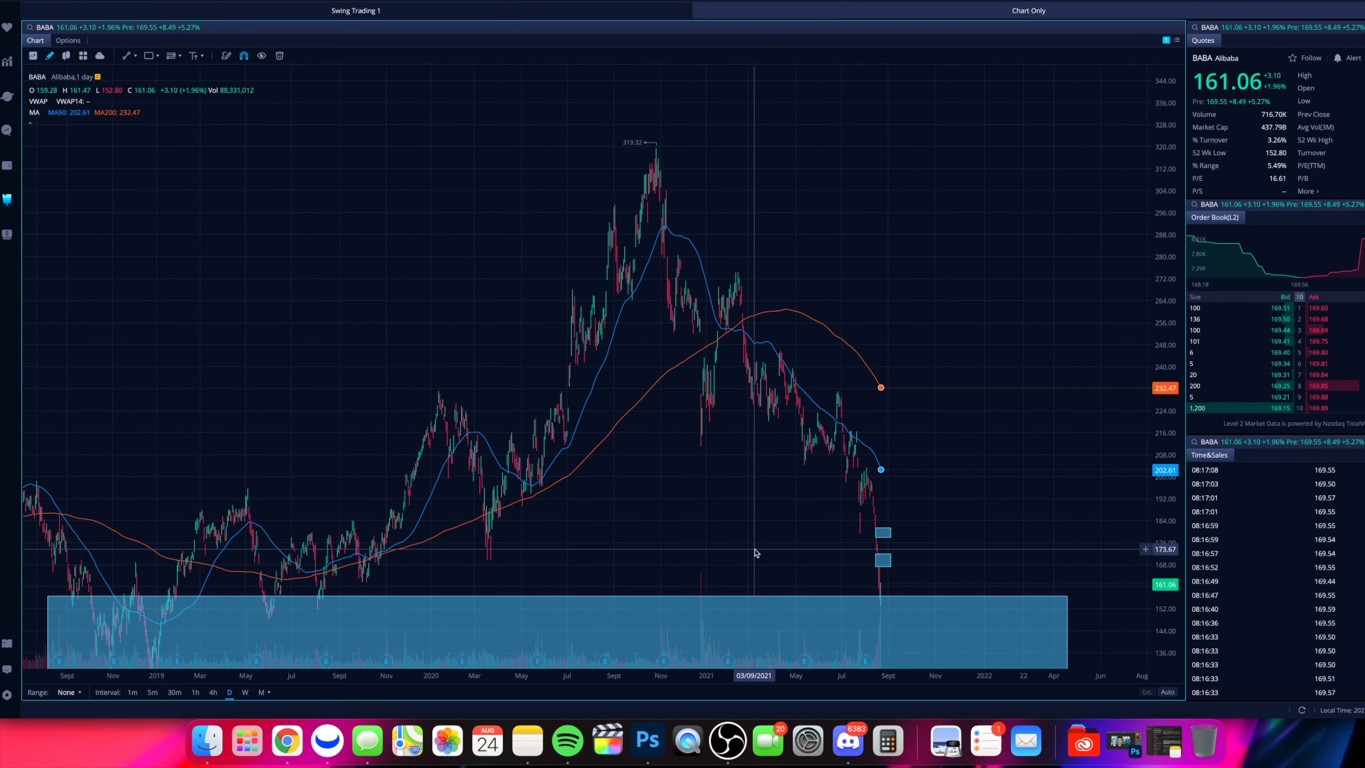
# - Zoom the daily BABA chart and draw a trend channel from the October 2020 high to August 2021
pyautogui.hscroll(-3, 752, 554)
pyautogui.hscroll(-1, 755, 553)
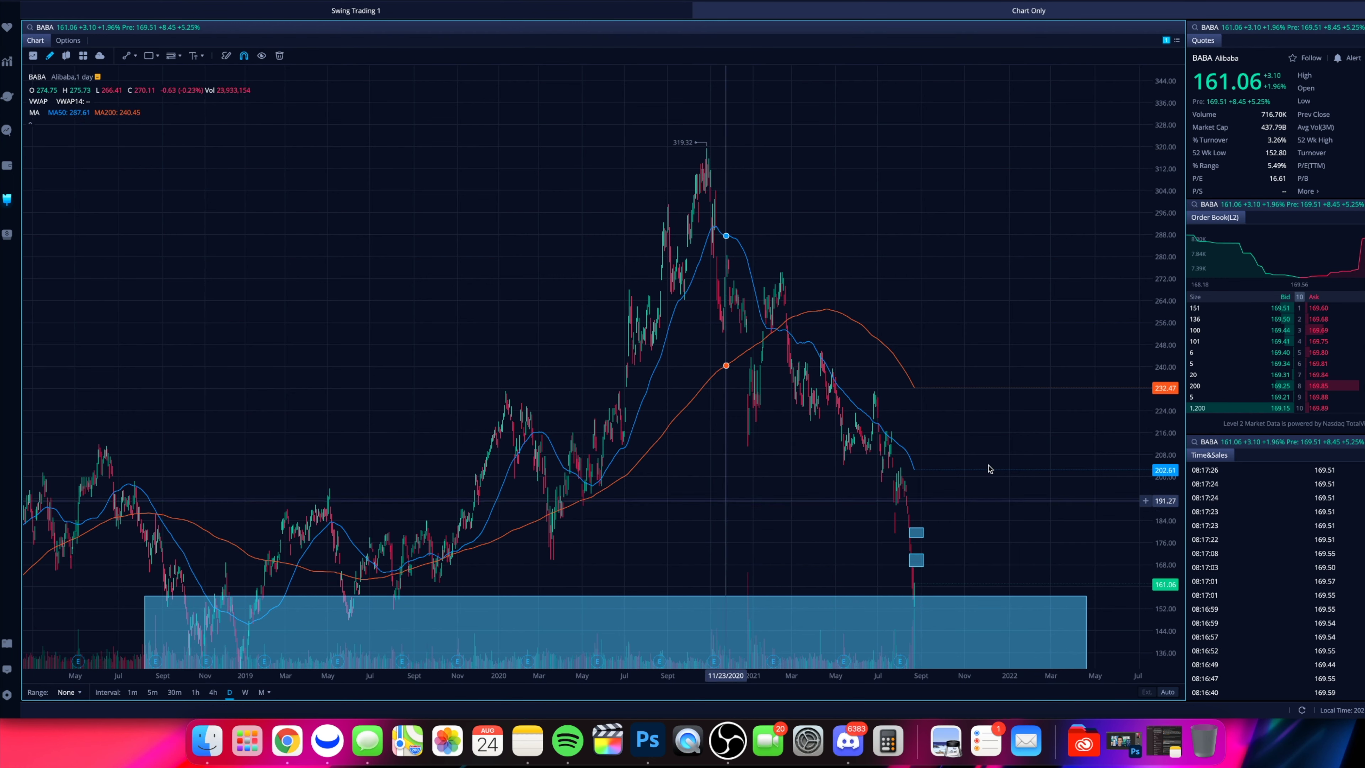
pyautogui.scroll(5, 994, 483)
pyautogui.scroll(3, 914, 559)
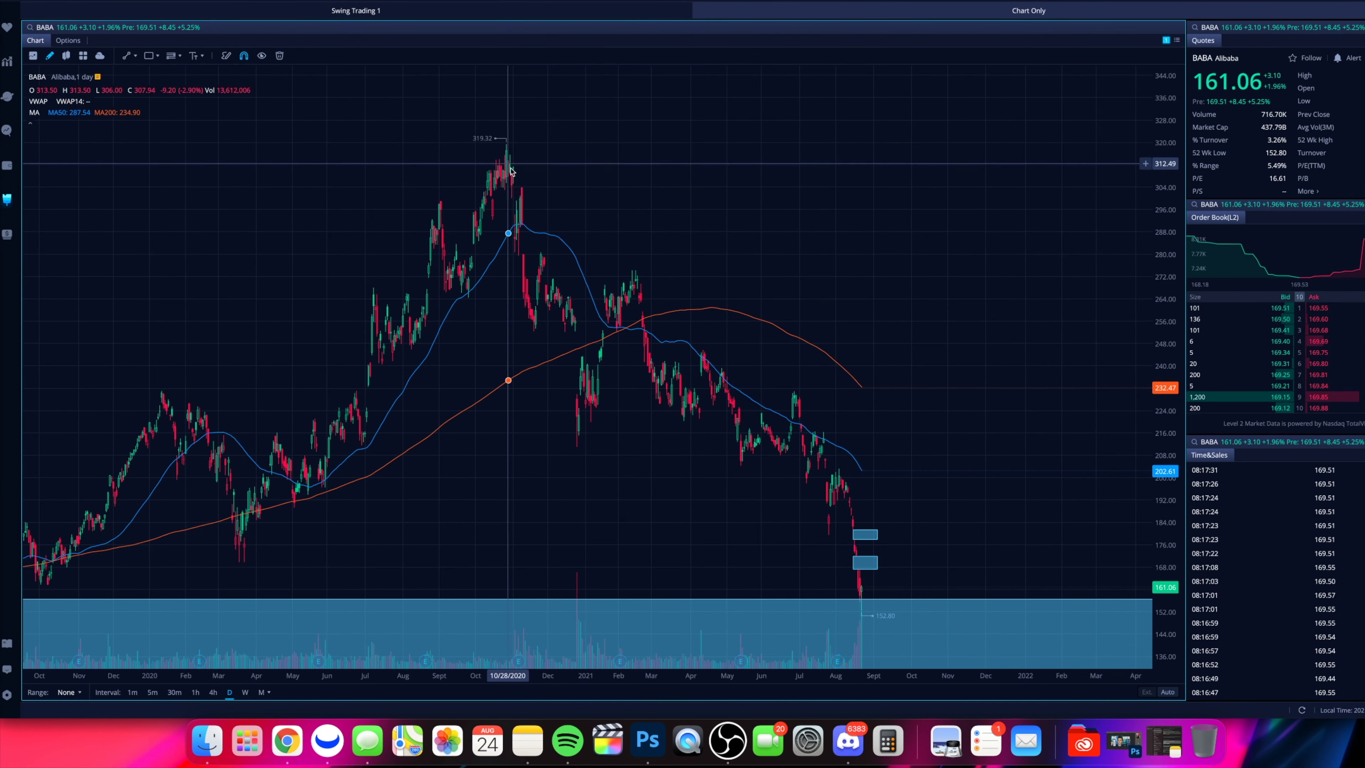
pyautogui.scroll(3, 830, 426)
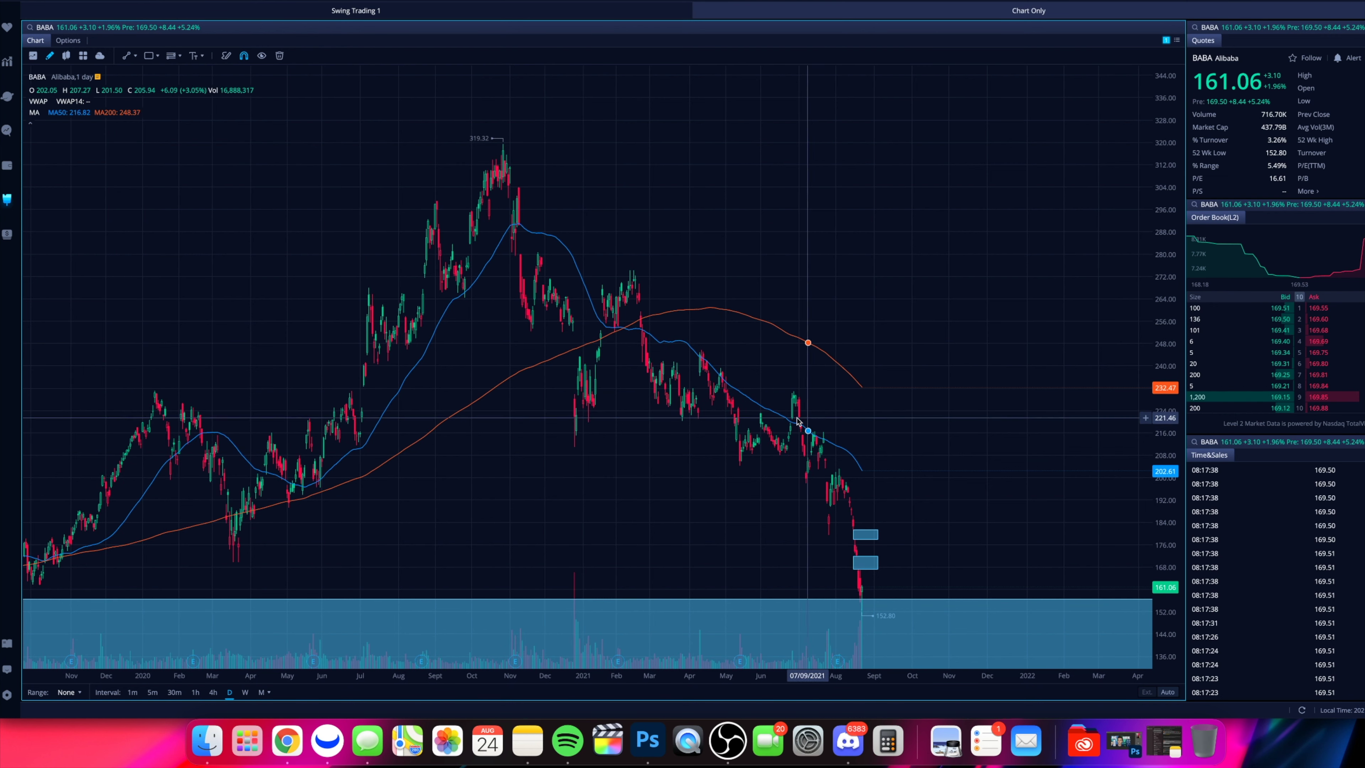
pyautogui.click(158, 57)
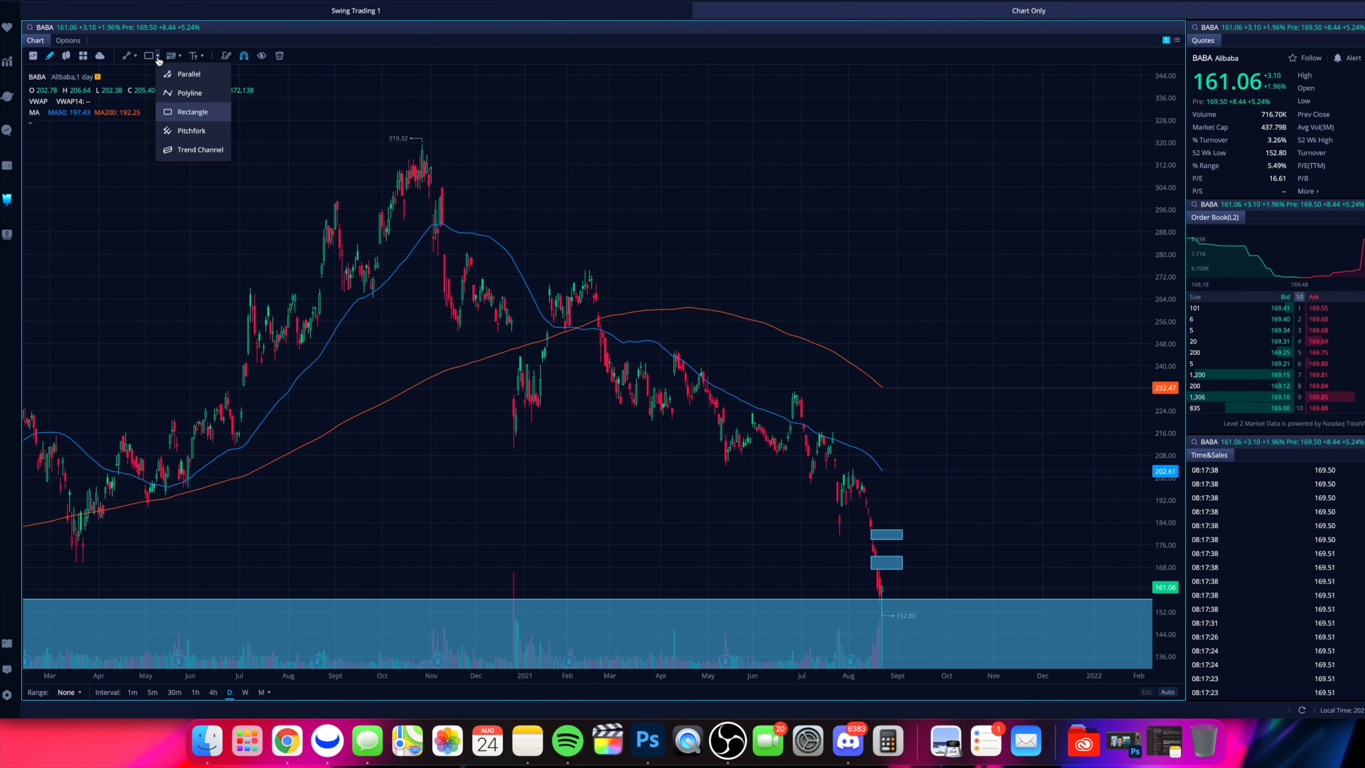
pyautogui.click(183, 150)
pyautogui.moveTo(419, 165); pyautogui.dragTo(865, 562)
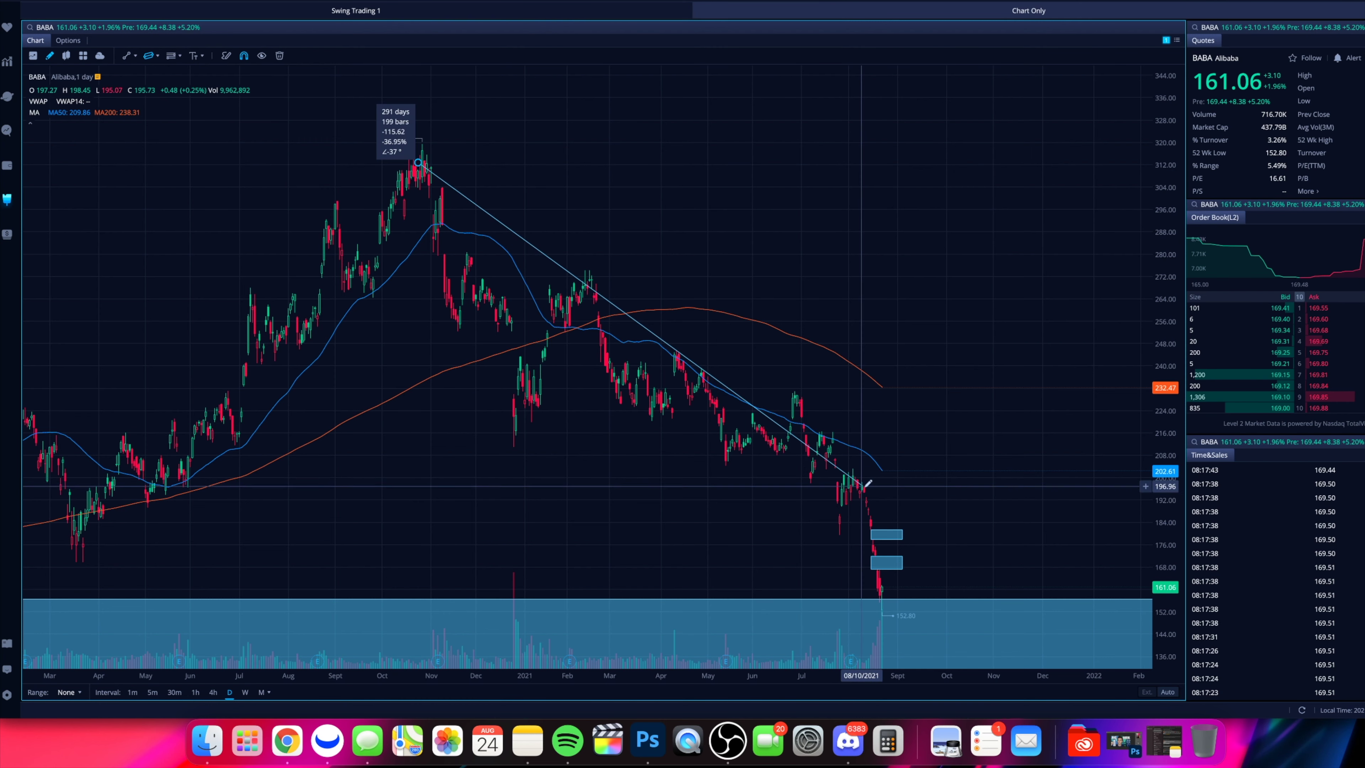
# - Adjust the trend channel's width, then select and delete it
pyautogui.click(441, 263)
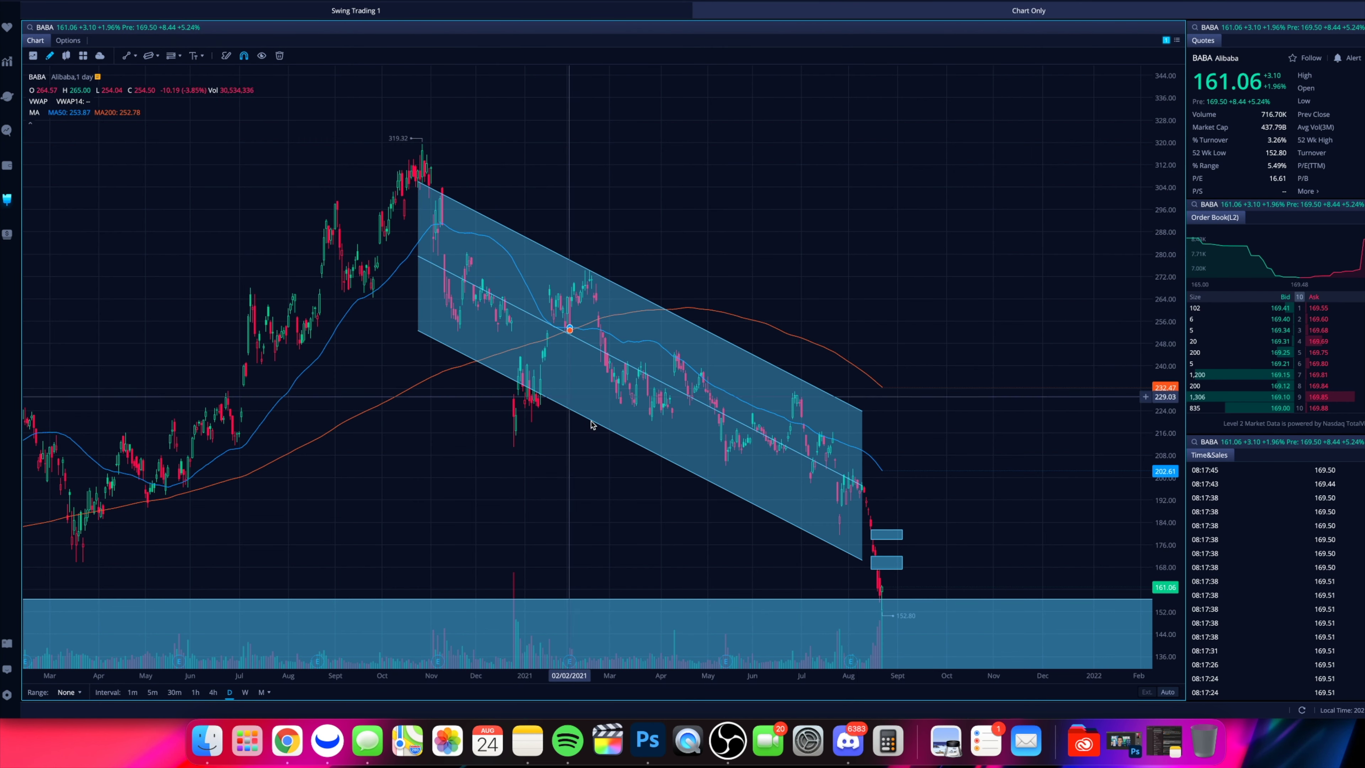
pyautogui.click(688, 324)
pyautogui.press('BackSpace')
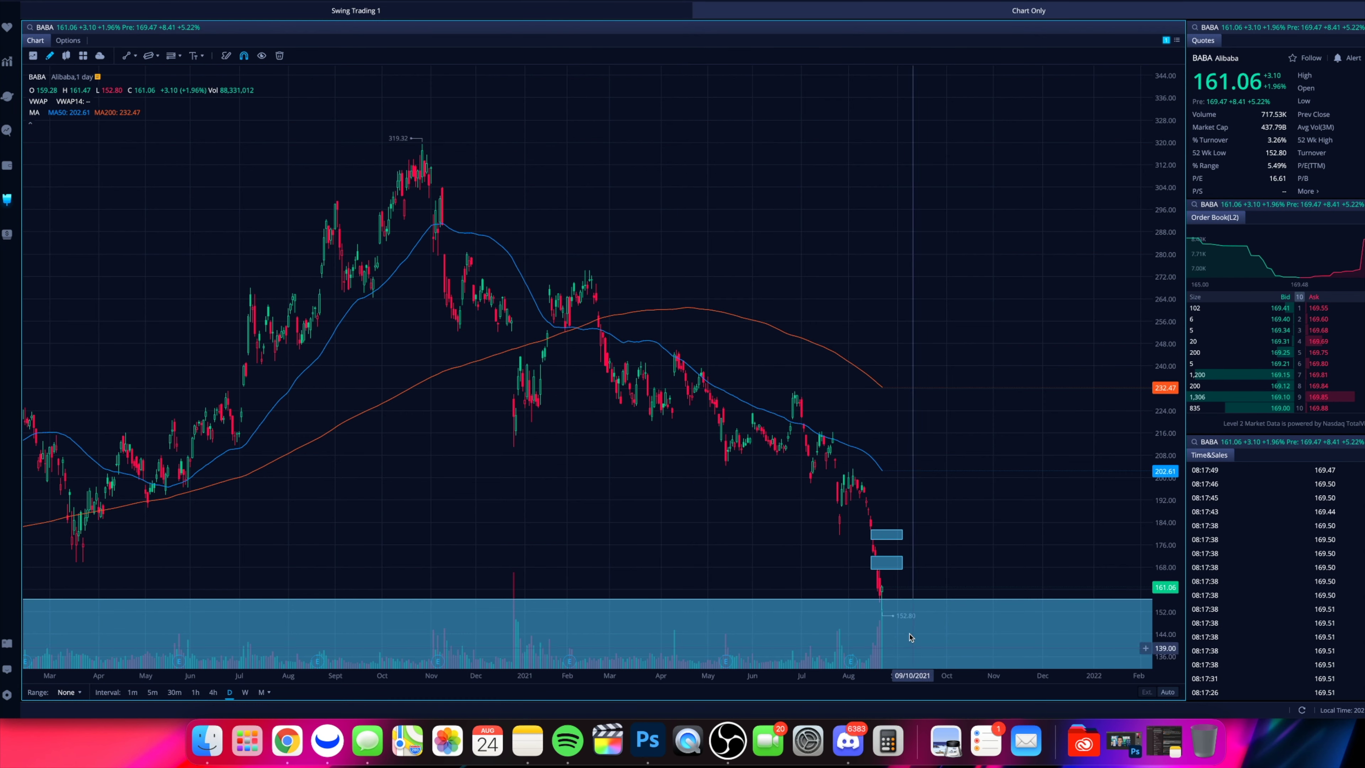
pyautogui.scroll(10, 903, 643)
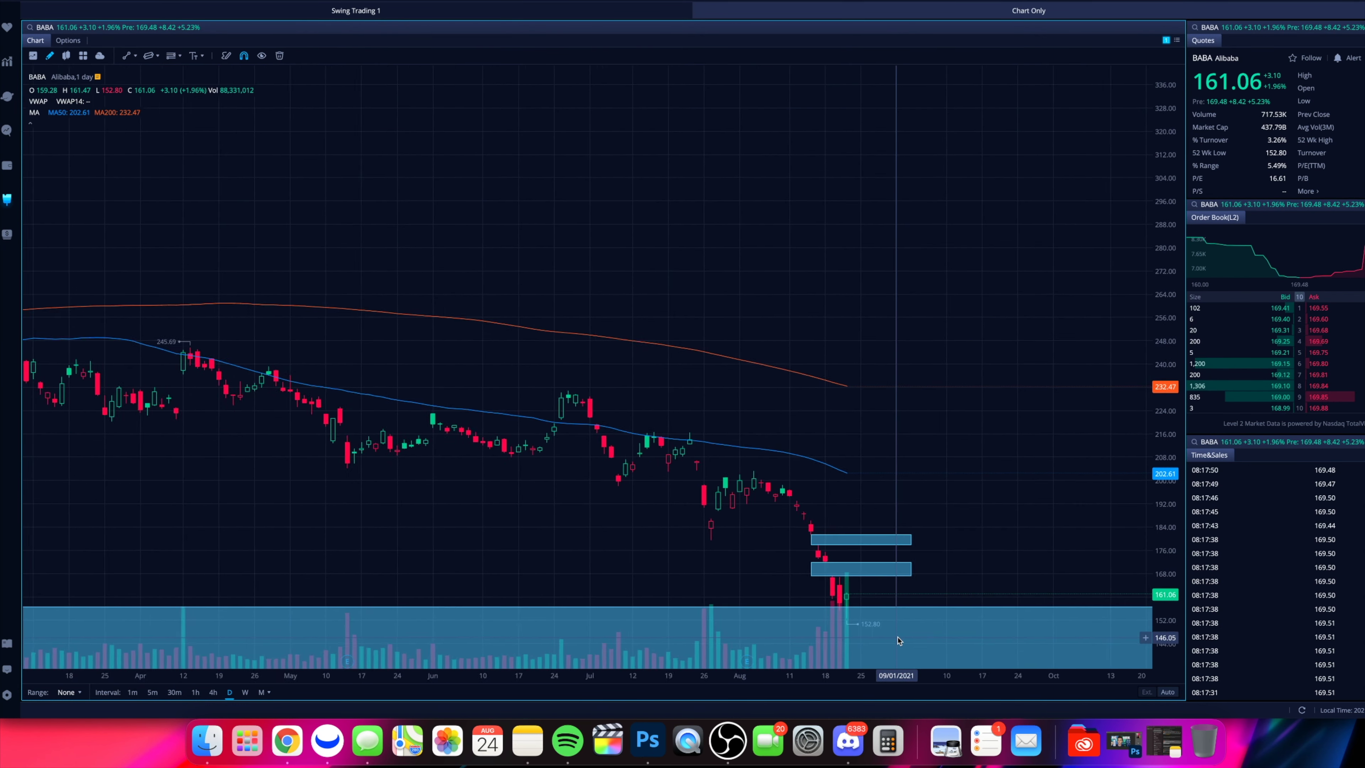
pyautogui.scroll(4, 819, 618)
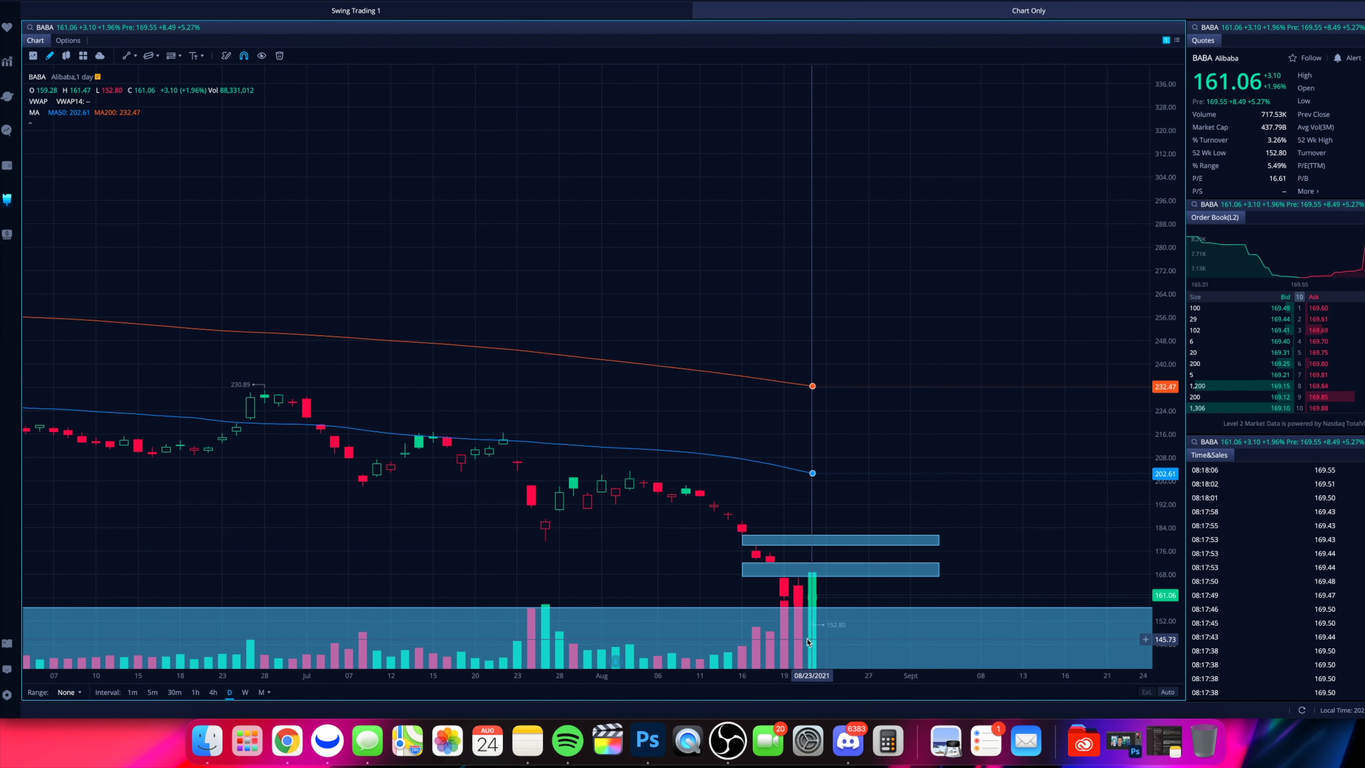
pyautogui.scroll(-2, 639, 645)
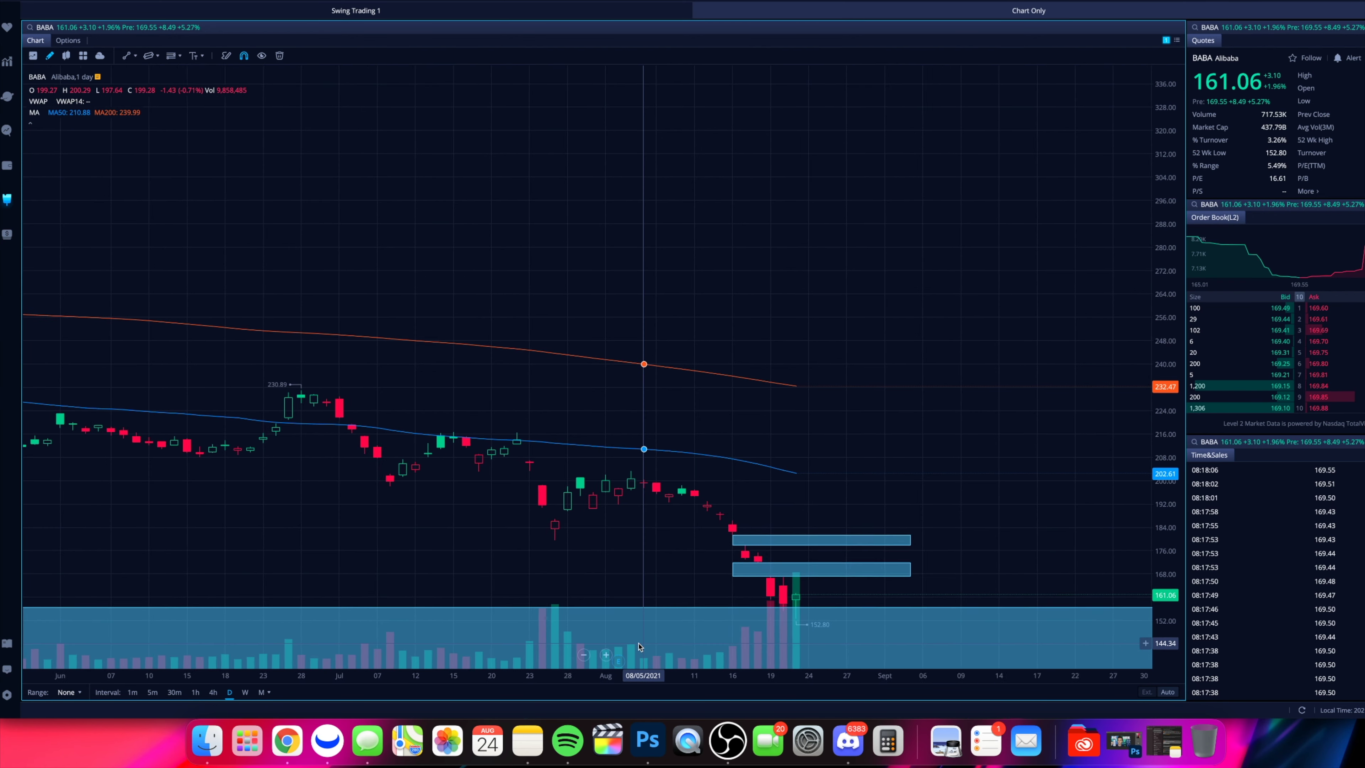
pyautogui.scroll(-3, 639, 646)
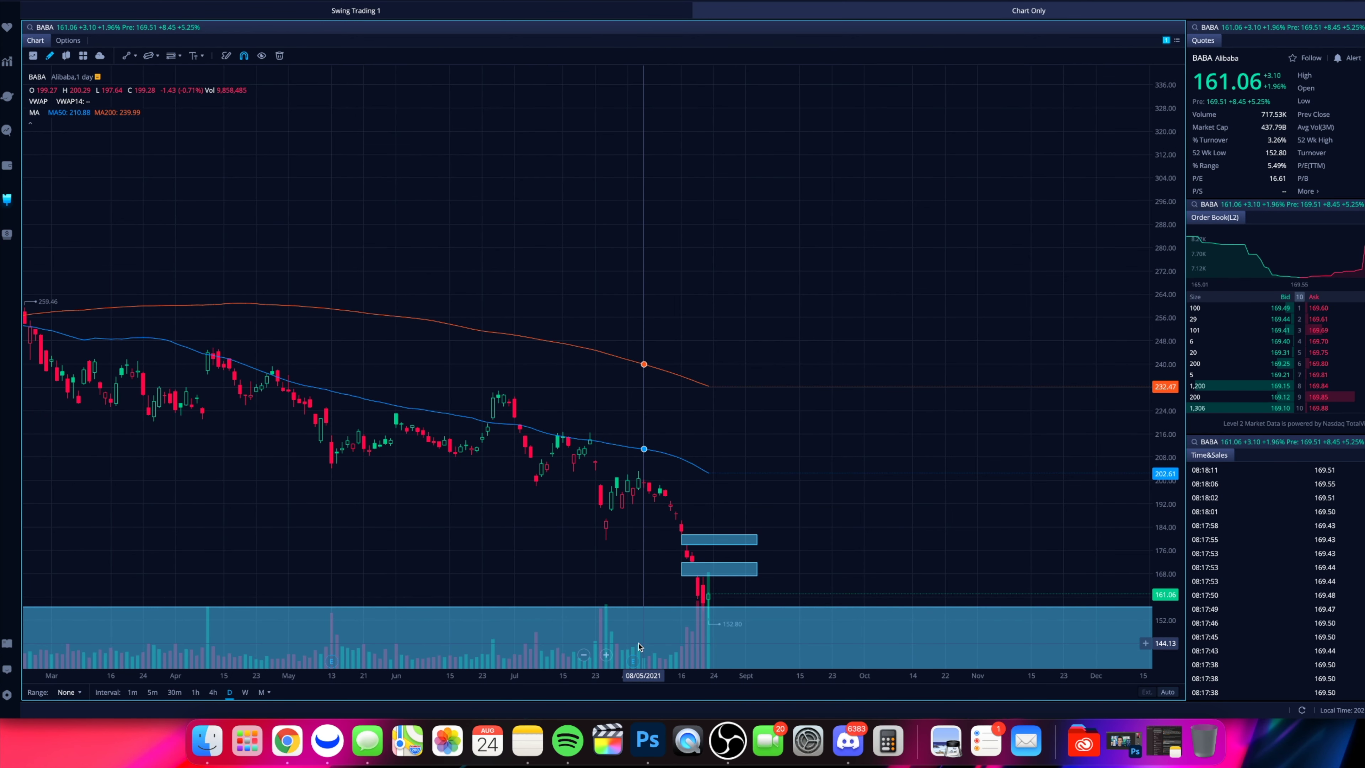
pyautogui.scroll(5, 640, 646)
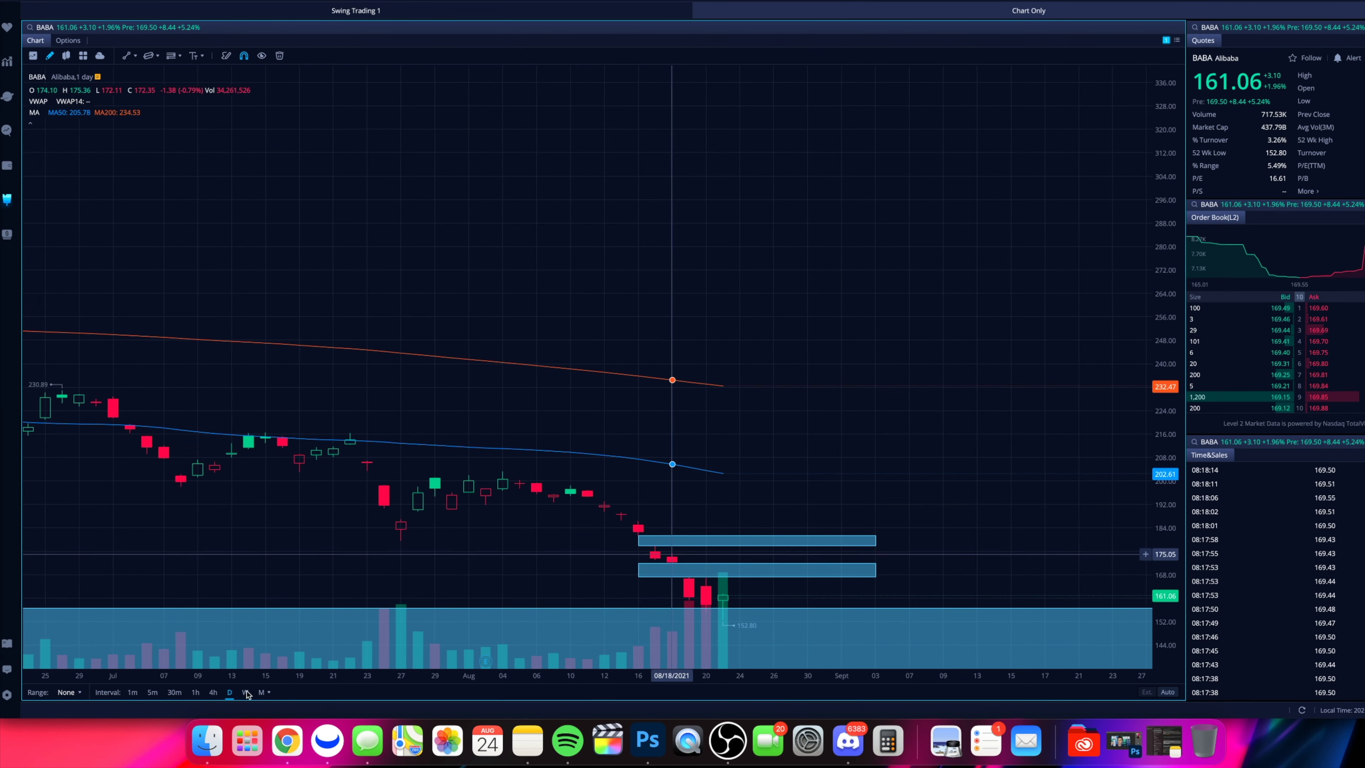
pyautogui.click(230, 692)
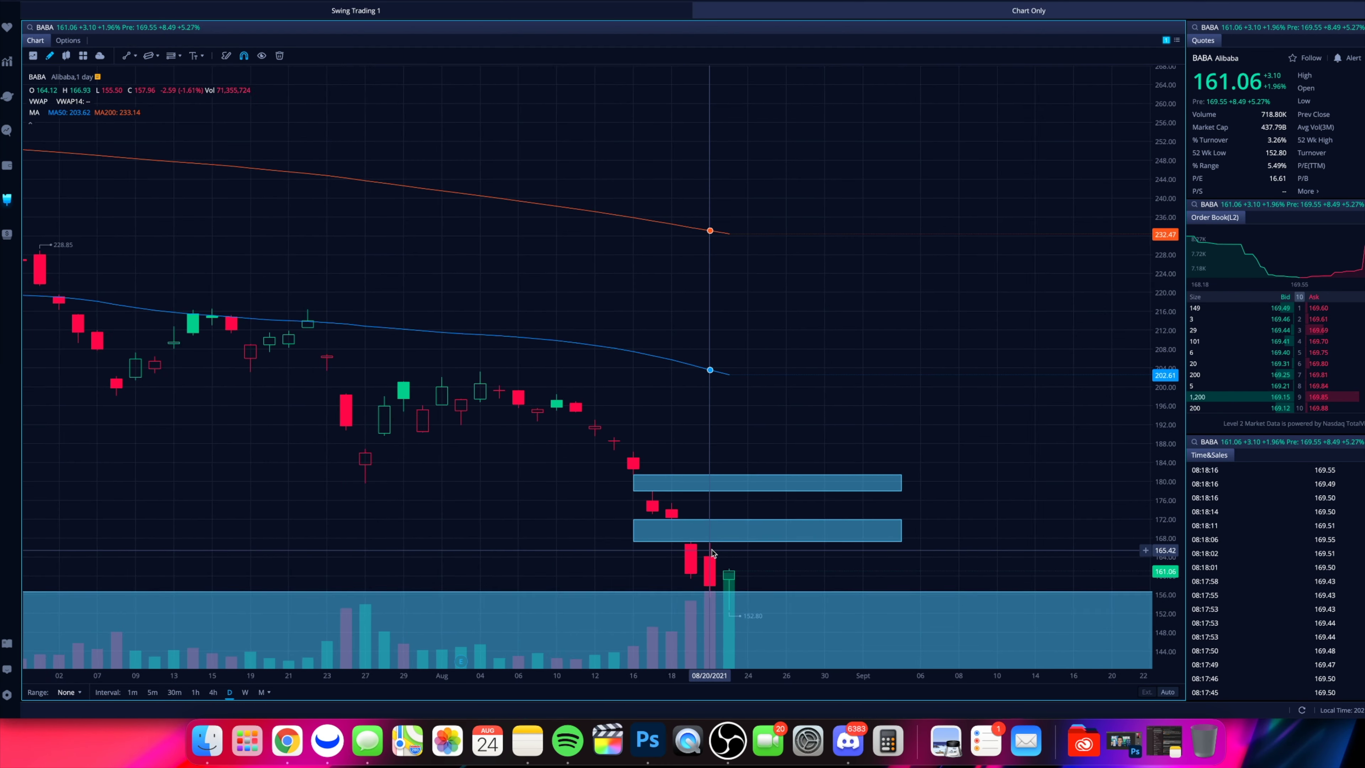
pyautogui.scroll(1, 712, 553)
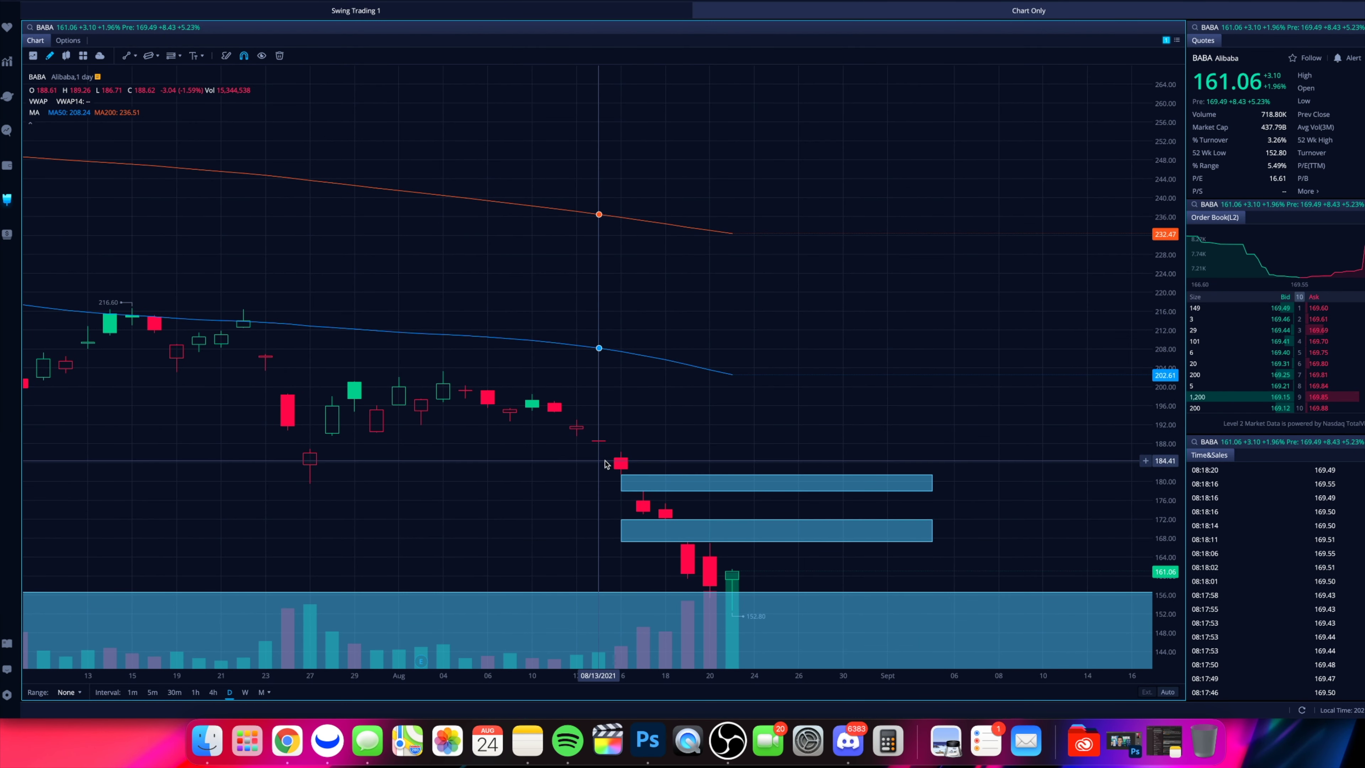
pyautogui.click(622, 473)
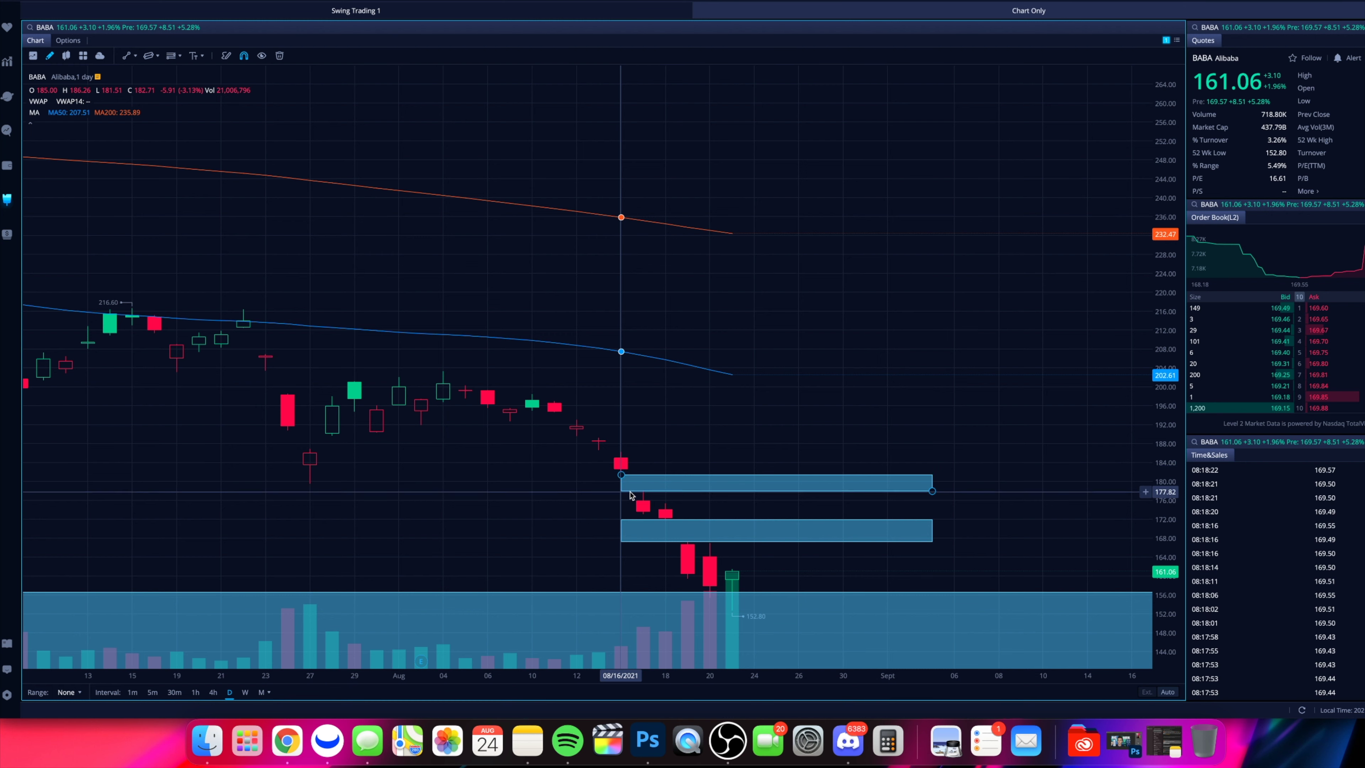
pyautogui.click(680, 540)
pyautogui.click(698, 567)
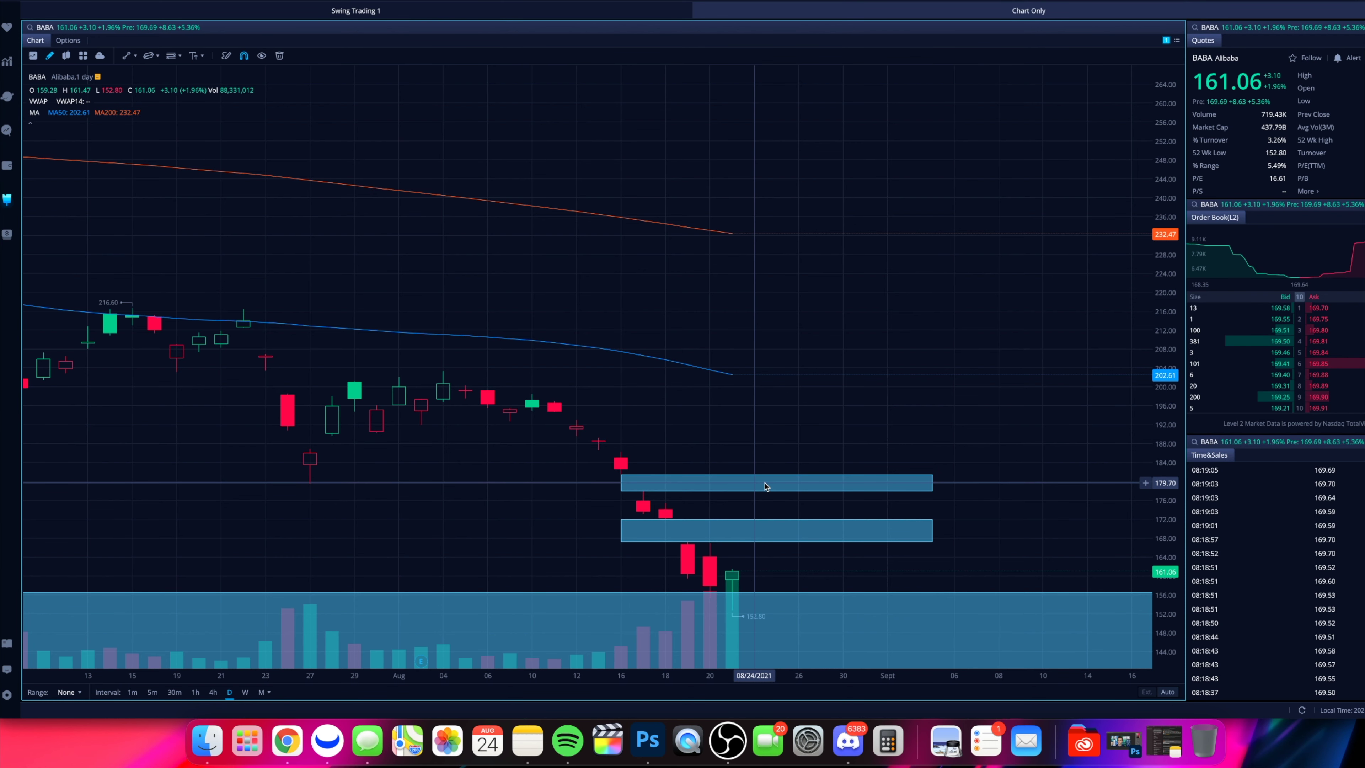
# - Switch the BABA chart to 1-hour candles and frame the latest bars
pyautogui.click(195, 692)
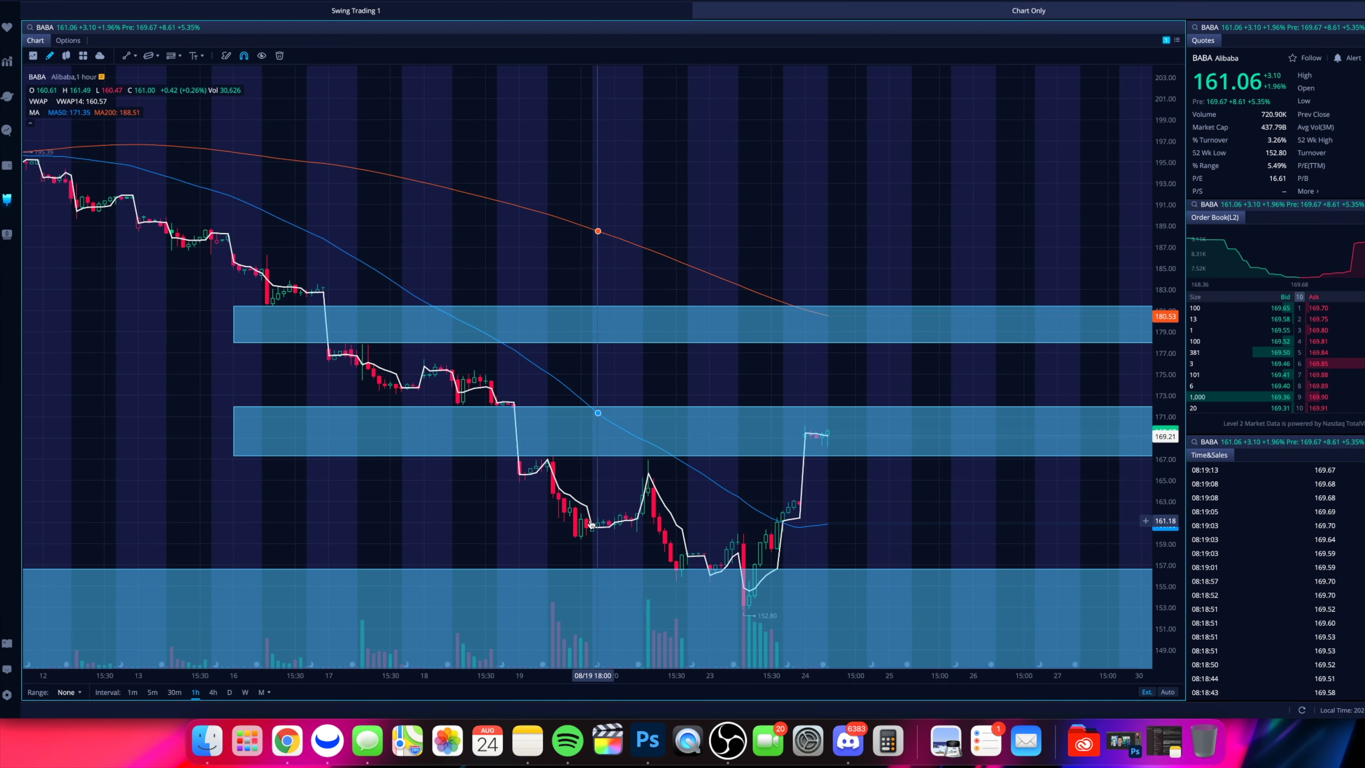
pyautogui.moveTo(591, 524); pyautogui.dragTo(574, 524)
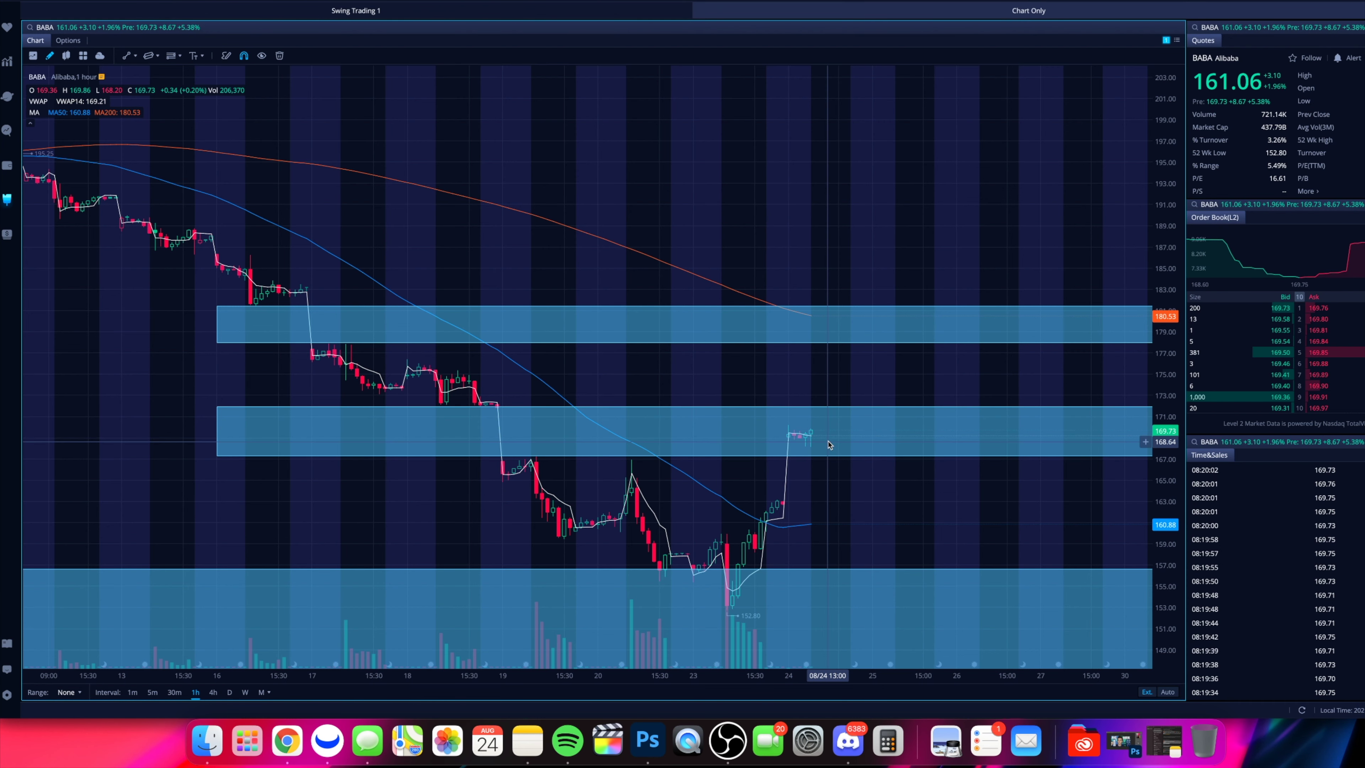
pyautogui.scroll(-3, 829, 440)
pyautogui.scroll(-2, 829, 444)
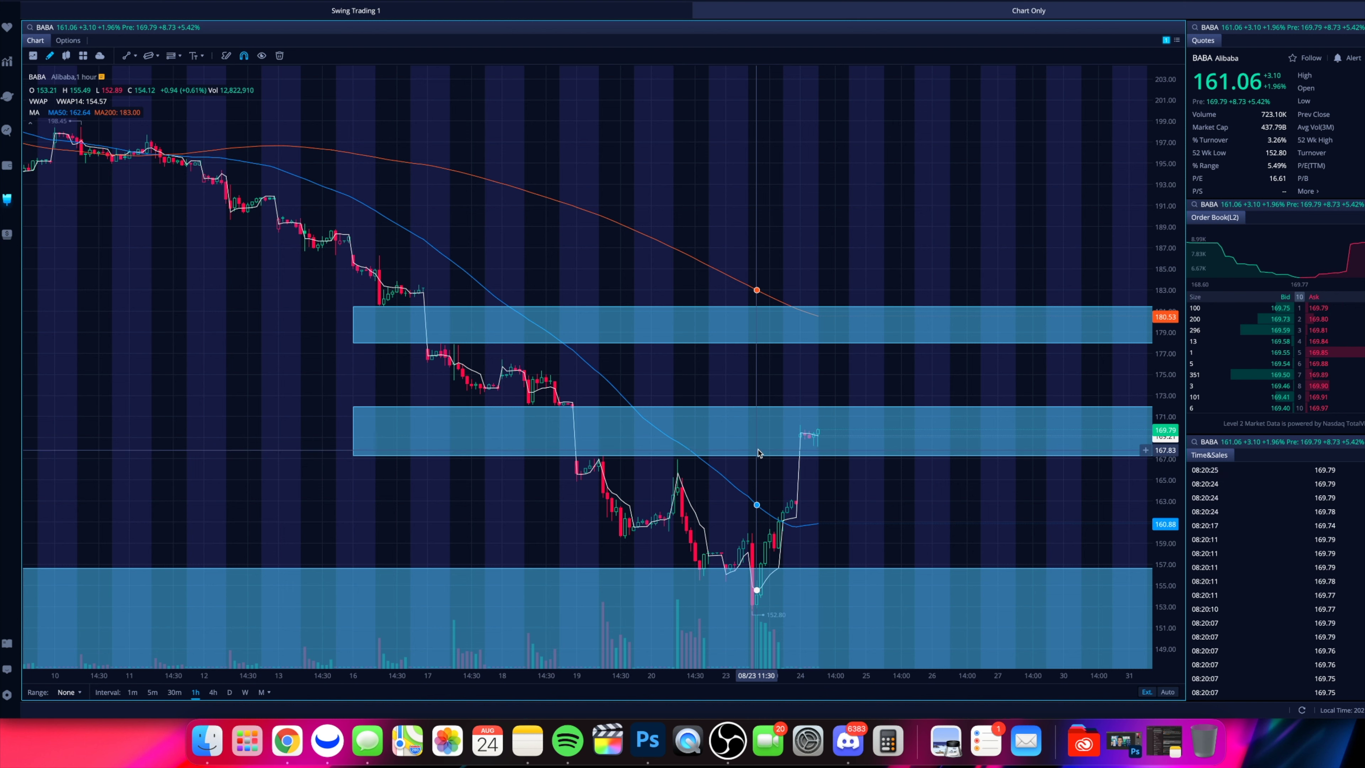
pyautogui.scroll(3, 760, 521)
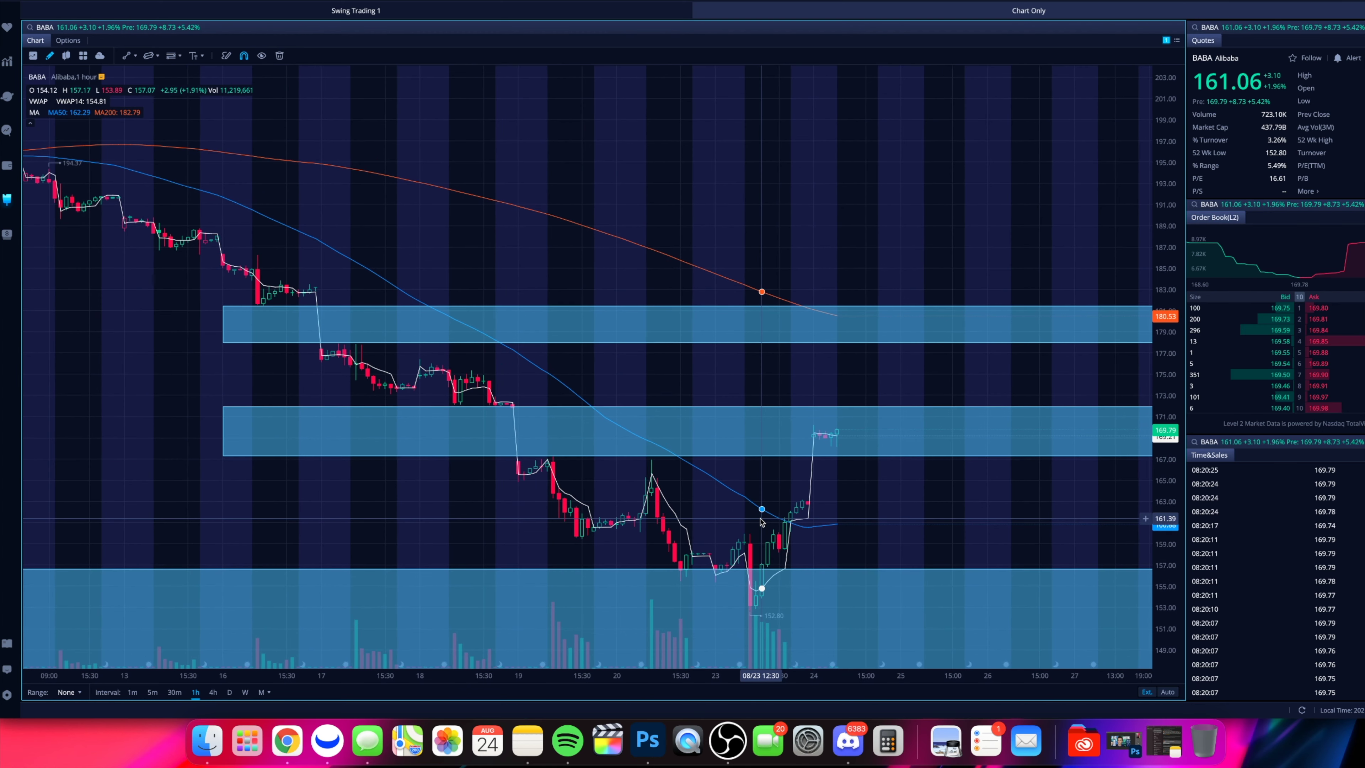